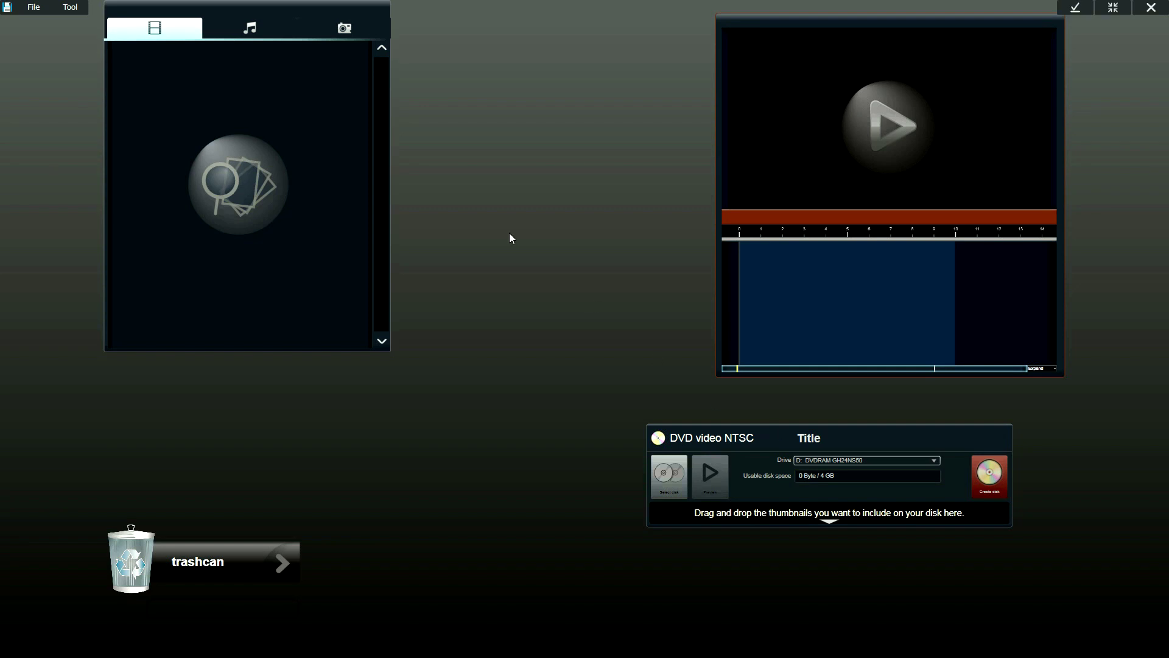
# Drag the 234007_005_m clip from the media browser onto the workspace.
pyautogui.click(259, 177)
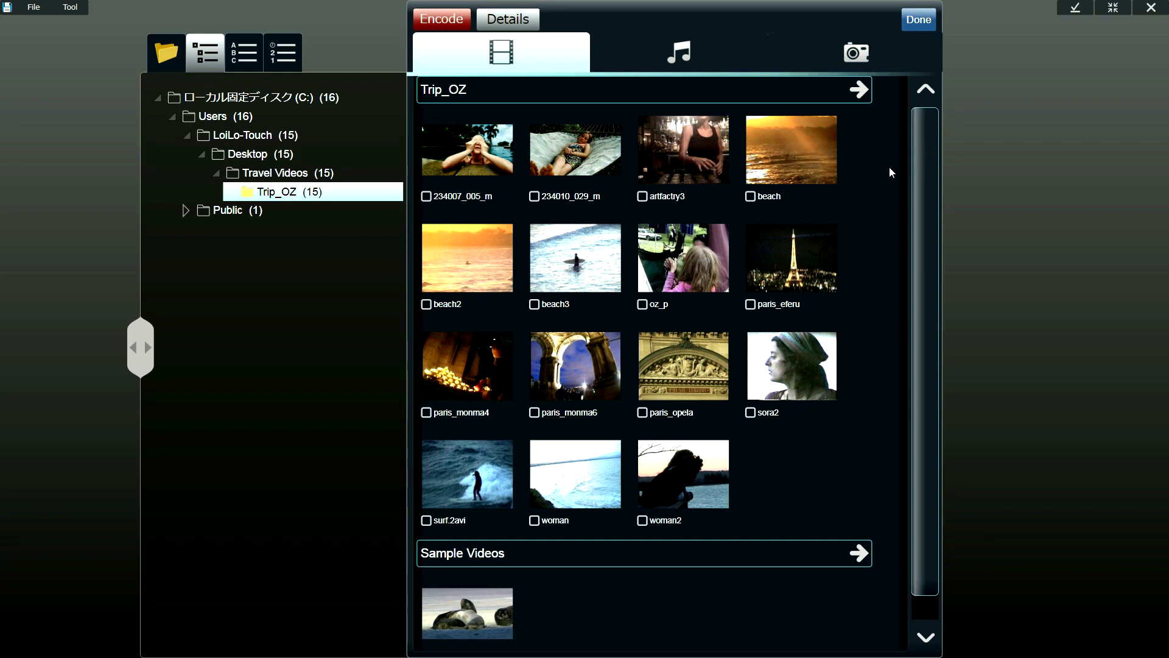
pyautogui.moveTo(464, 157)
pyautogui.moveTo(520, 171); pyautogui.dragTo(970, 257)
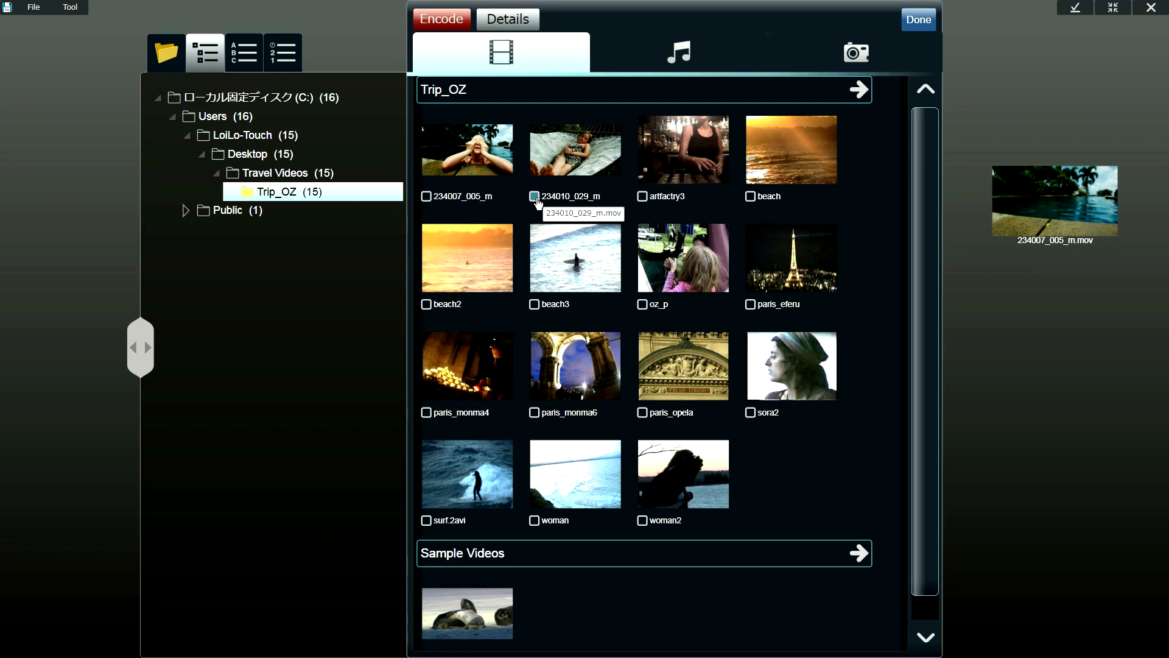
# Drag 234010_029_m onto the workspace beside it and close the media browser.
pyautogui.click(535, 198)
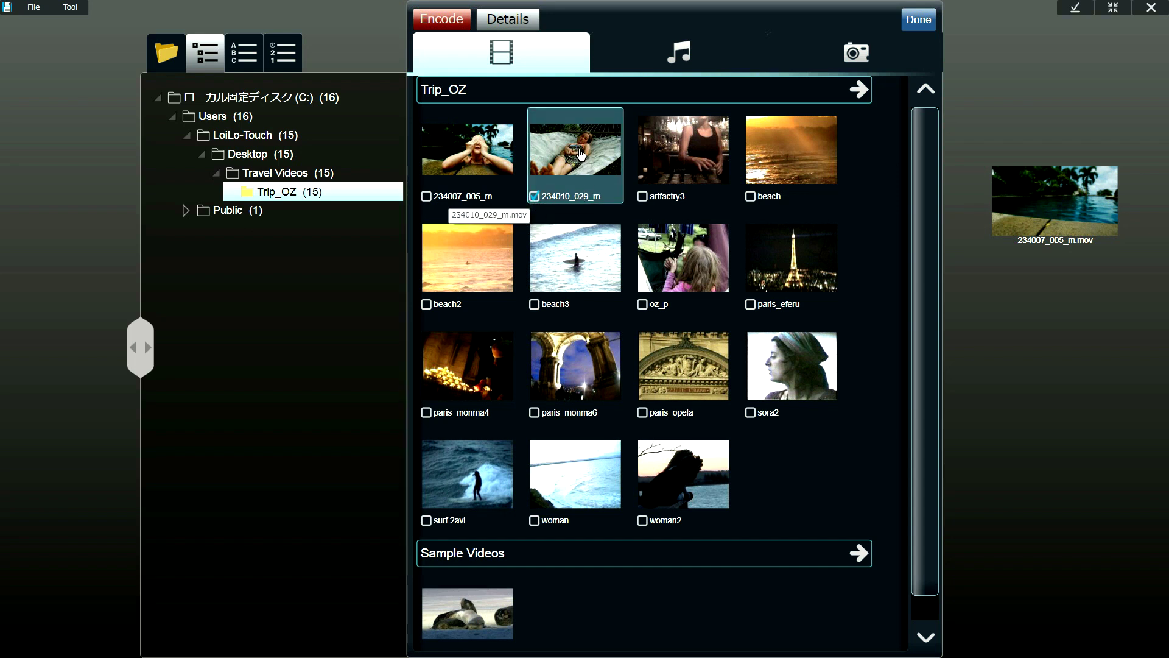
pyautogui.click(430, 198)
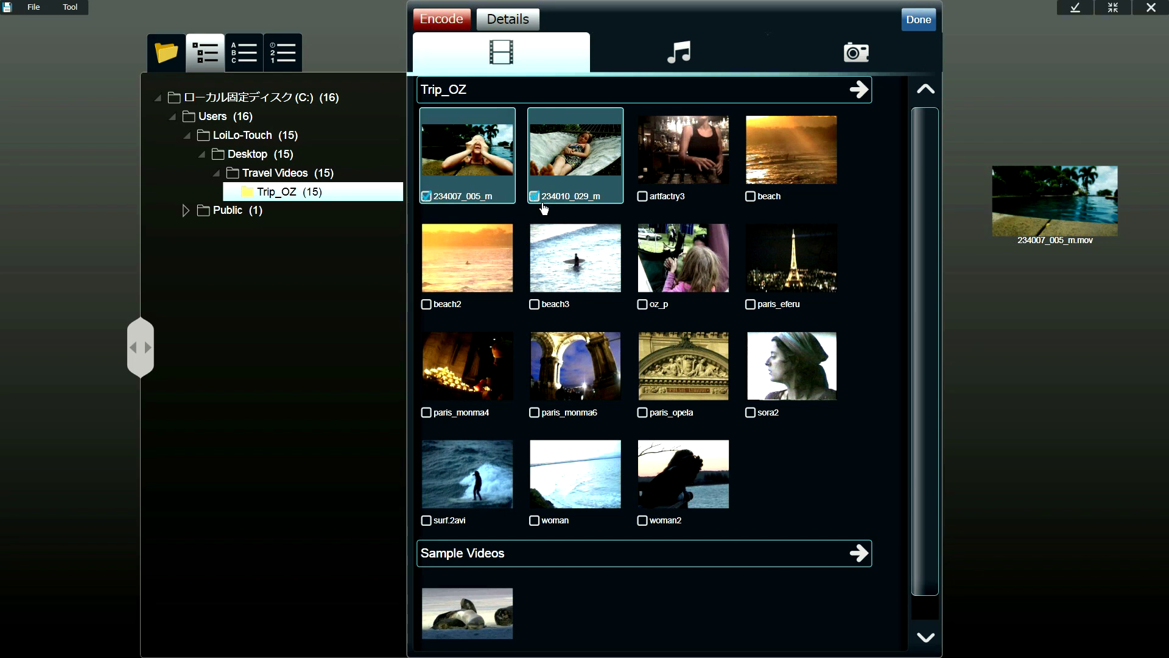
pyautogui.click(522, 222)
pyautogui.moveTo(560, 172); pyautogui.dragTo(974, 287)
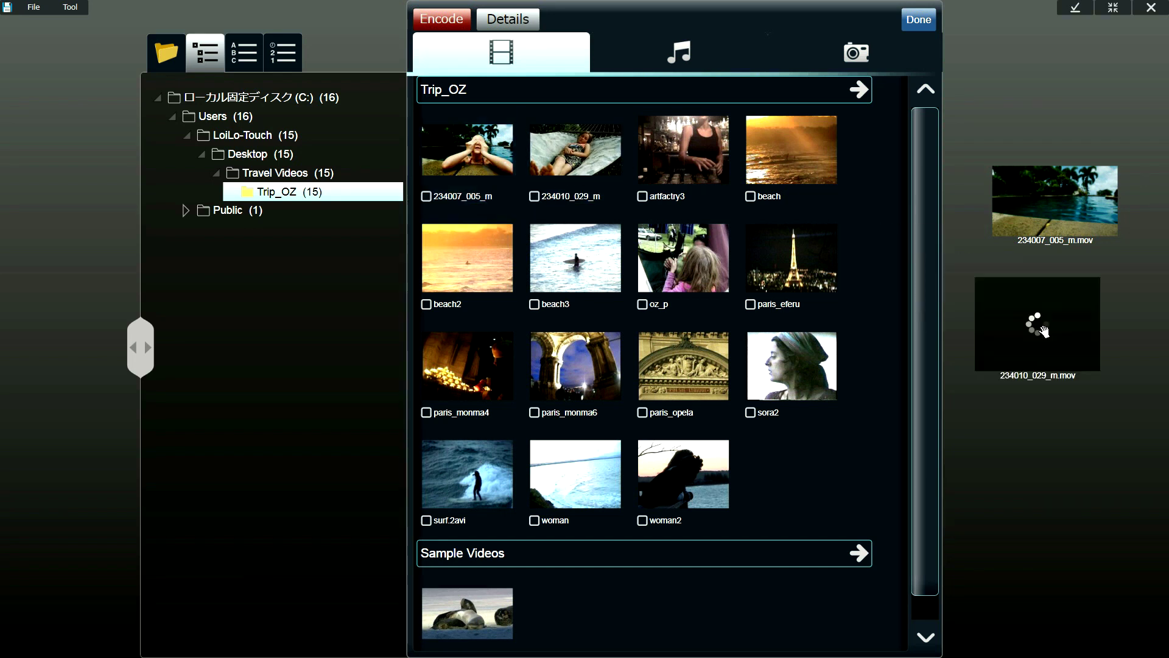
pyautogui.click(1065, 120)
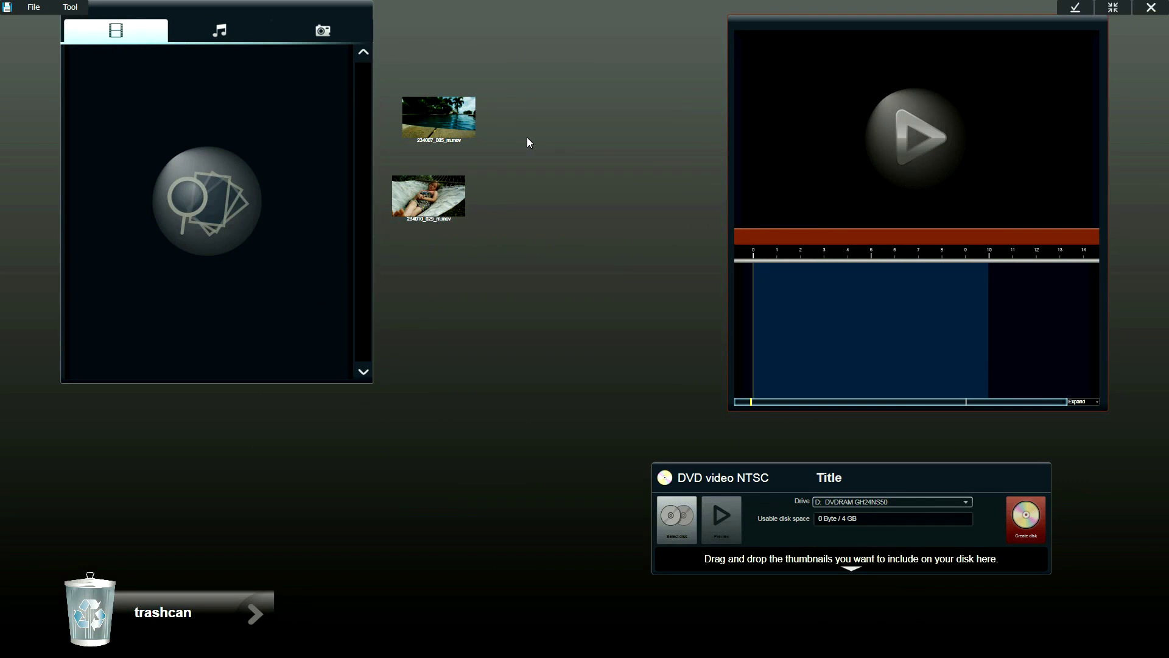
# Cut a piece of 234007_005_m.mov ending near 4 s, then mark a second piece from 6 to 13 s.
pyautogui.doubleClick(463, 122)
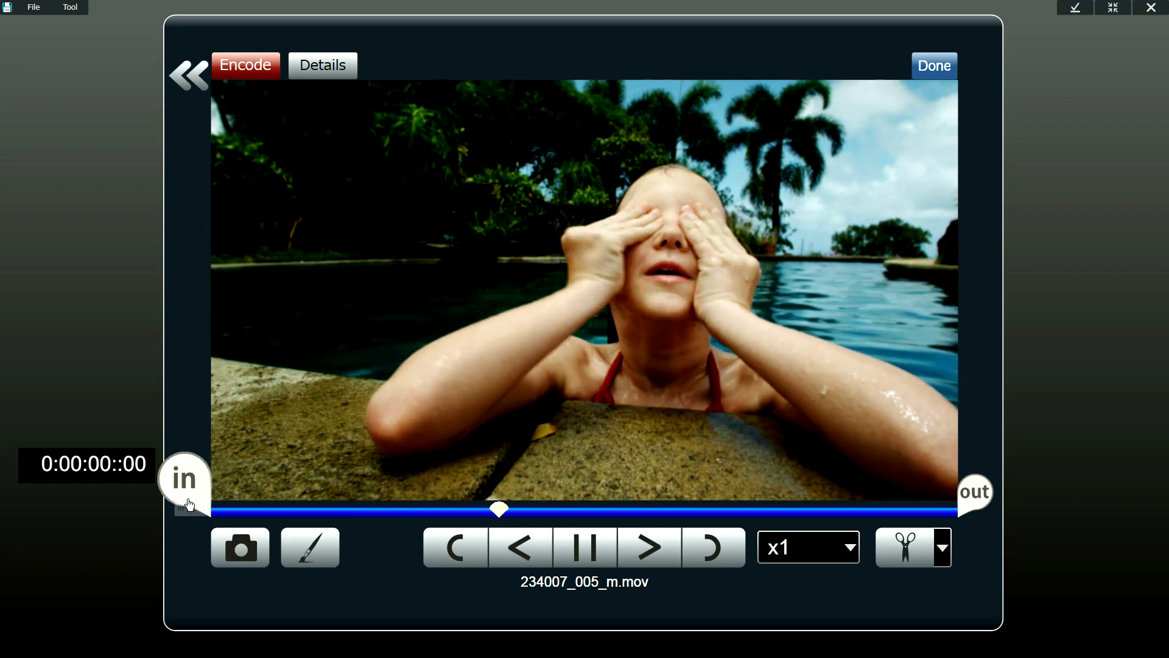
pyautogui.moveTo(203, 491); pyautogui.dragTo(229, 494)
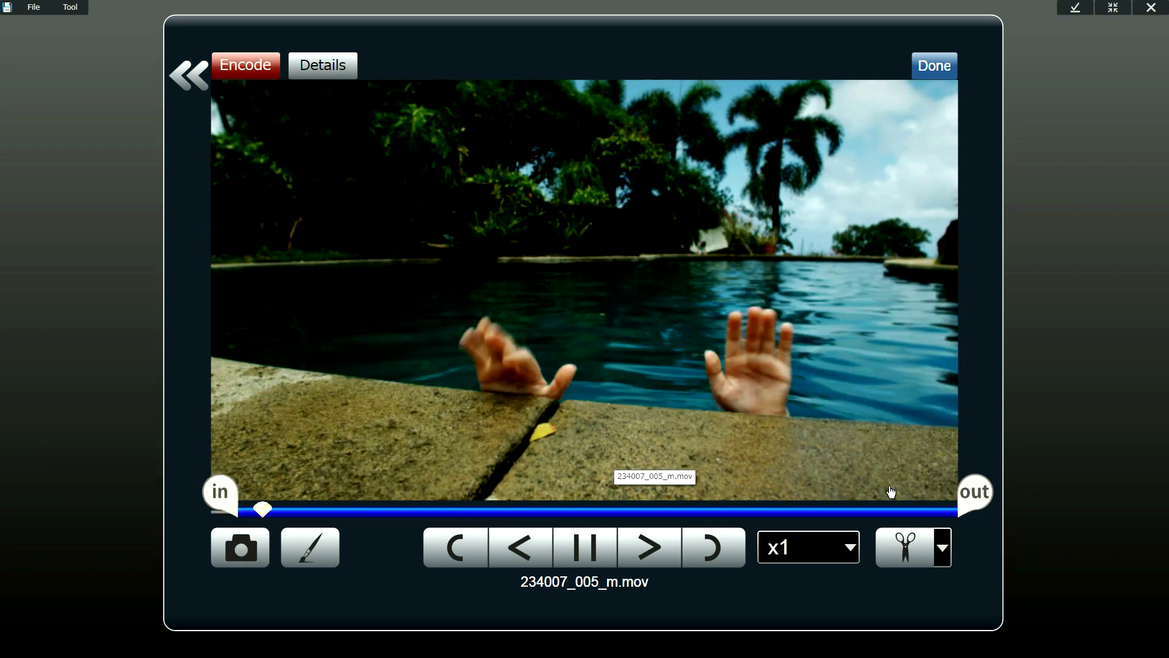
pyautogui.moveTo(974, 495)
pyautogui.mouseDown()
pyautogui.moveTo(392, 486)
pyautogui.moveTo(482, 496)
pyautogui.mouseUp()
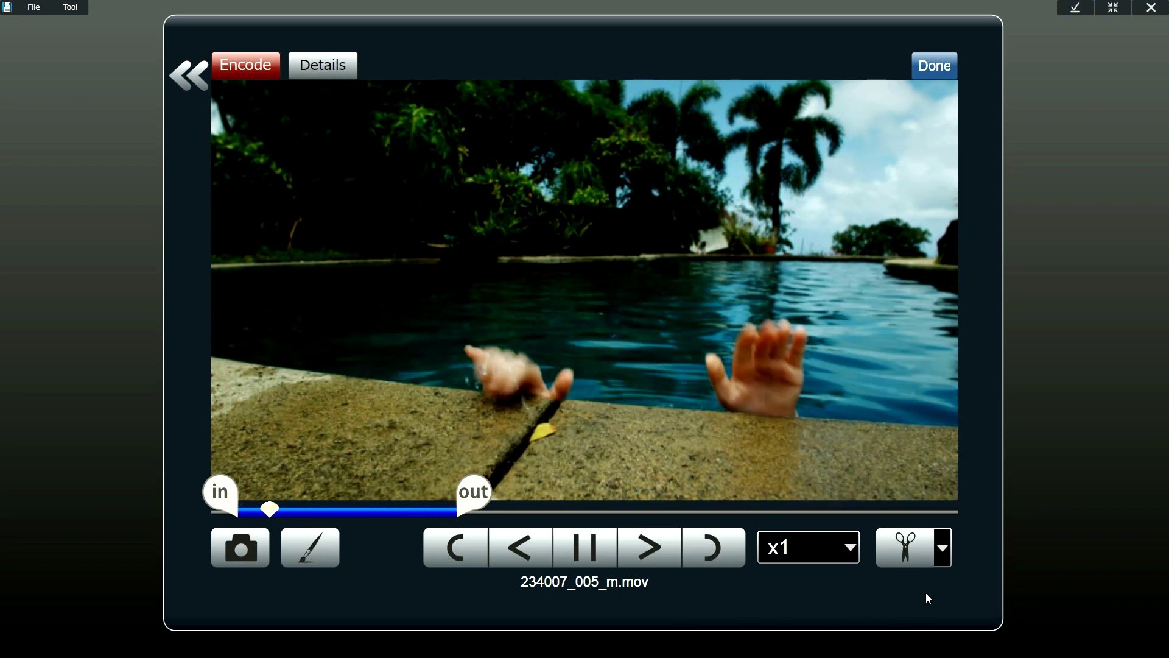
pyautogui.click(920, 568)
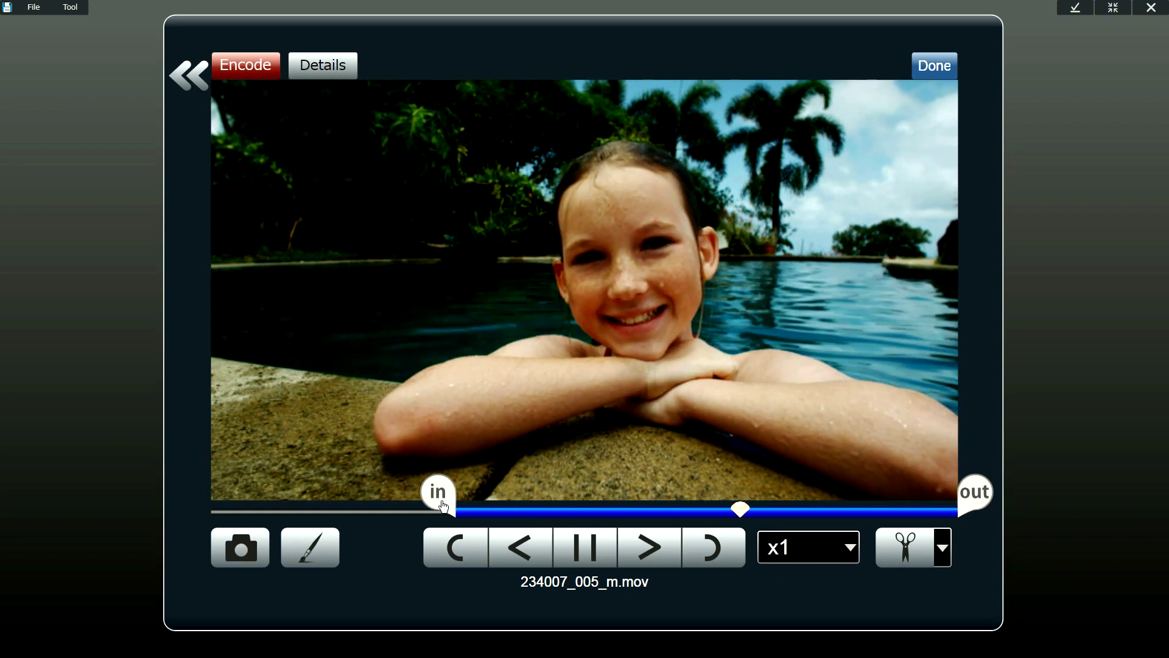
pyautogui.moveTo(452, 502)
pyautogui.mouseDown()
pyautogui.moveTo(580, 500)
pyautogui.moveTo(543, 501)
pyautogui.mouseUp()
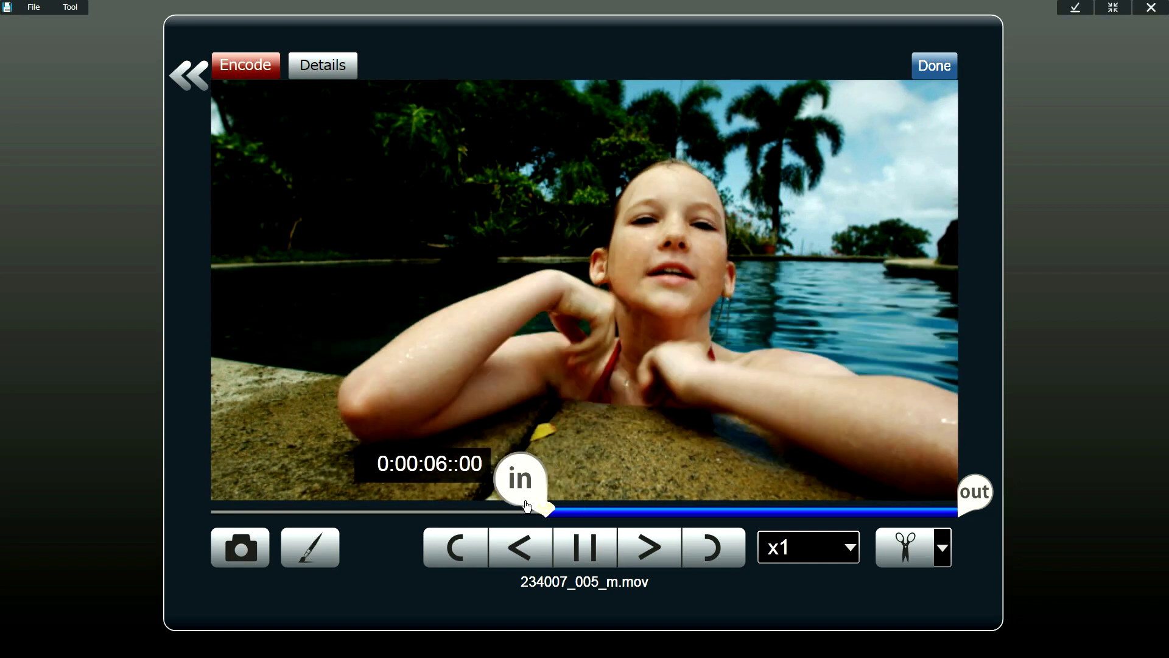
pyautogui.moveTo(973, 503); pyautogui.dragTo(922, 503)
# Add the trimmed 234007_005_m.mov pieces to the project timeline, the second on its own track from about 3 s.
pyautogui.click(1054, 363)
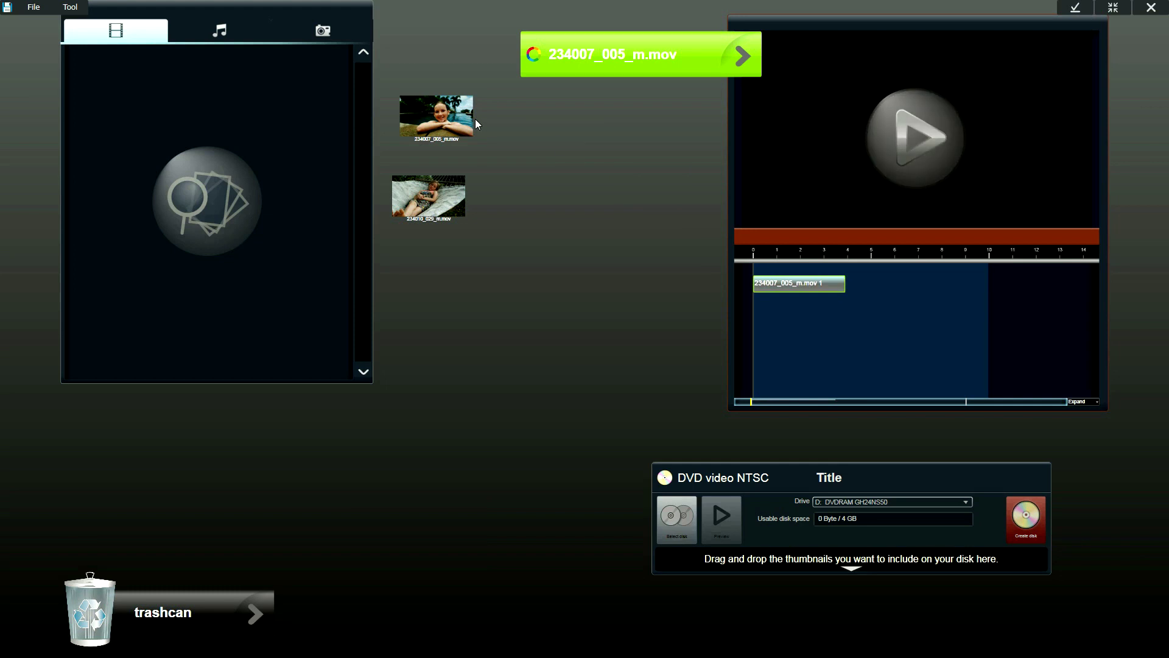
pyautogui.moveTo(469, 119); pyautogui.dragTo(831, 306)
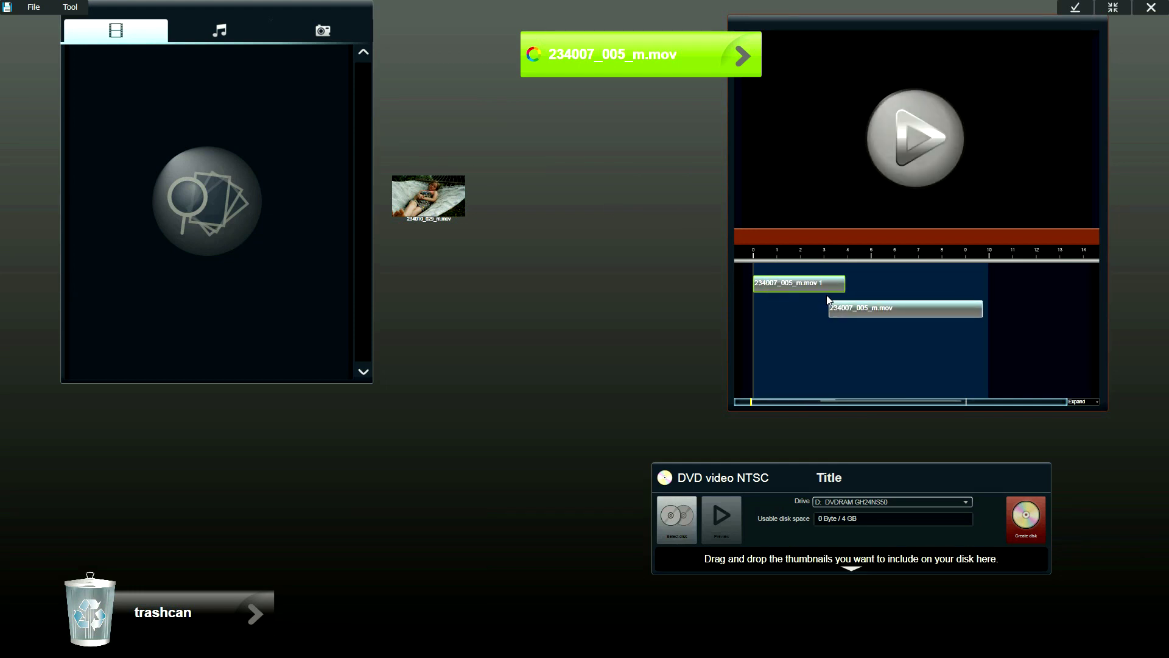
pyautogui.moveTo(684, 64); pyautogui.dragTo(600, 50)
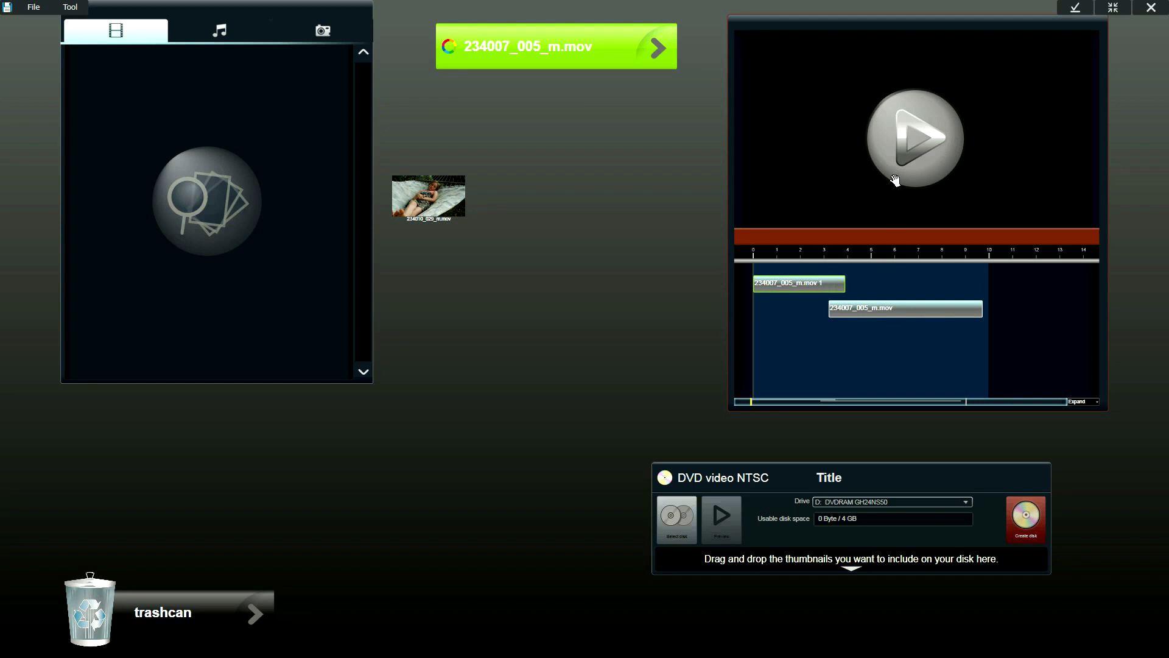
# In the full editor, move the second 234007_005_m.mov clip onto track 1 directly after clip 1.
pyautogui.click(889, 144)
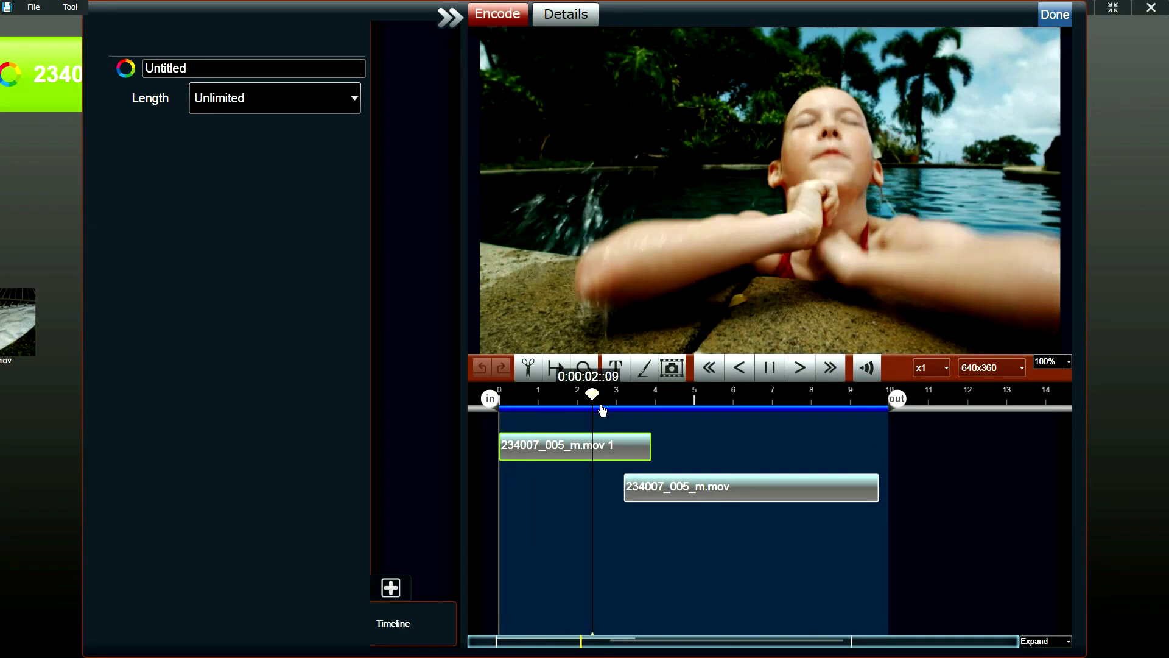
pyautogui.moveTo(602, 395); pyautogui.dragTo(528, 395)
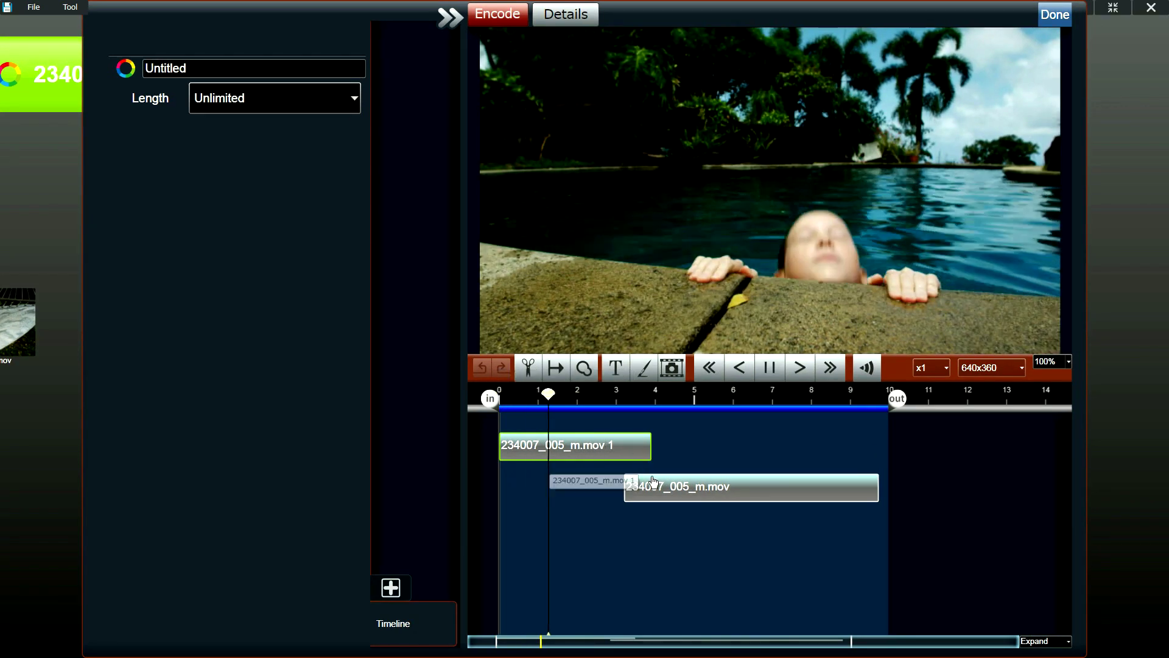
pyautogui.moveTo(600, 396); pyautogui.dragTo(635, 395)
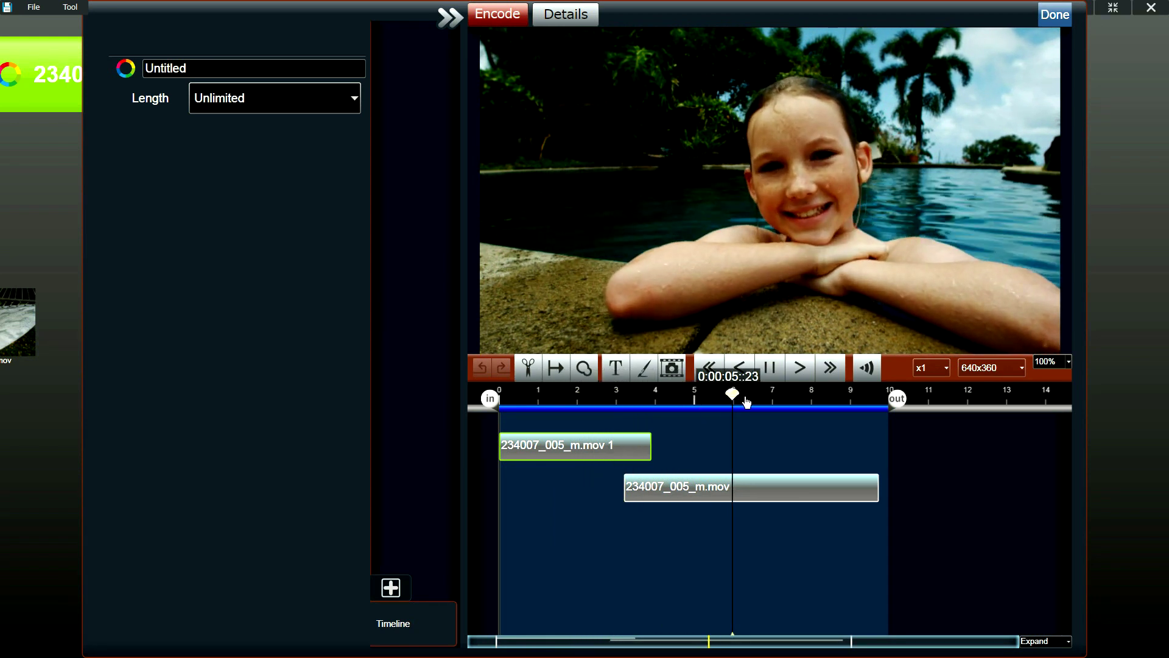
pyautogui.moveTo(707, 506); pyautogui.dragTo(666, 498)
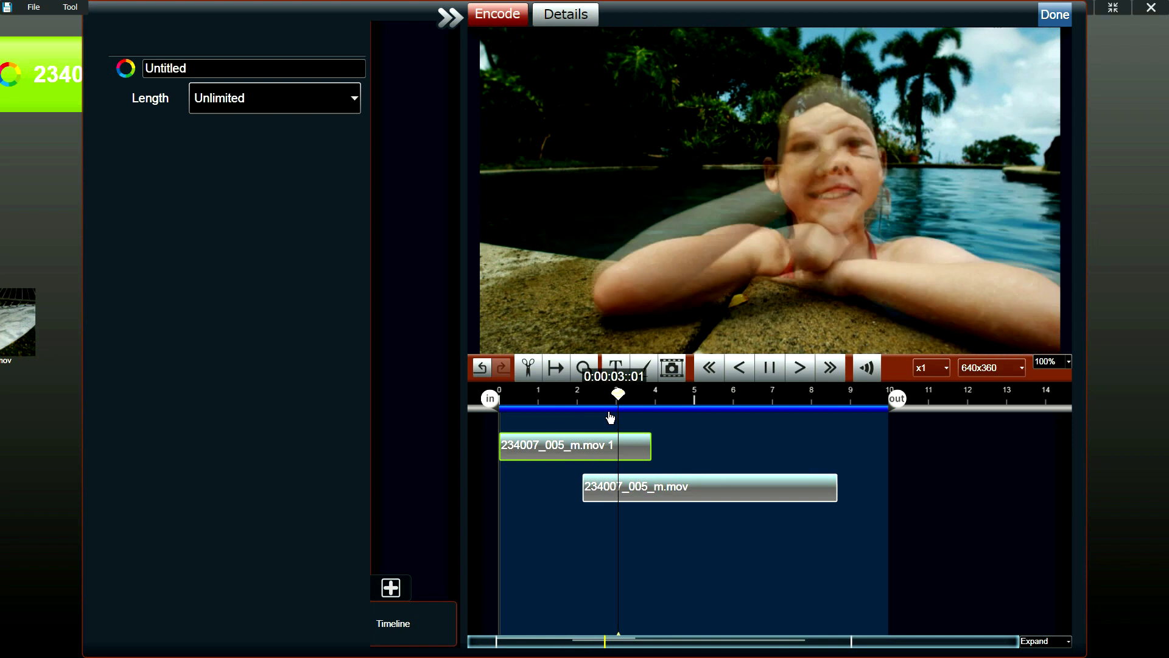
pyautogui.moveTo(675, 399); pyautogui.dragTo(502, 396)
pyautogui.moveTo(673, 479); pyautogui.dragTo(731, 448)
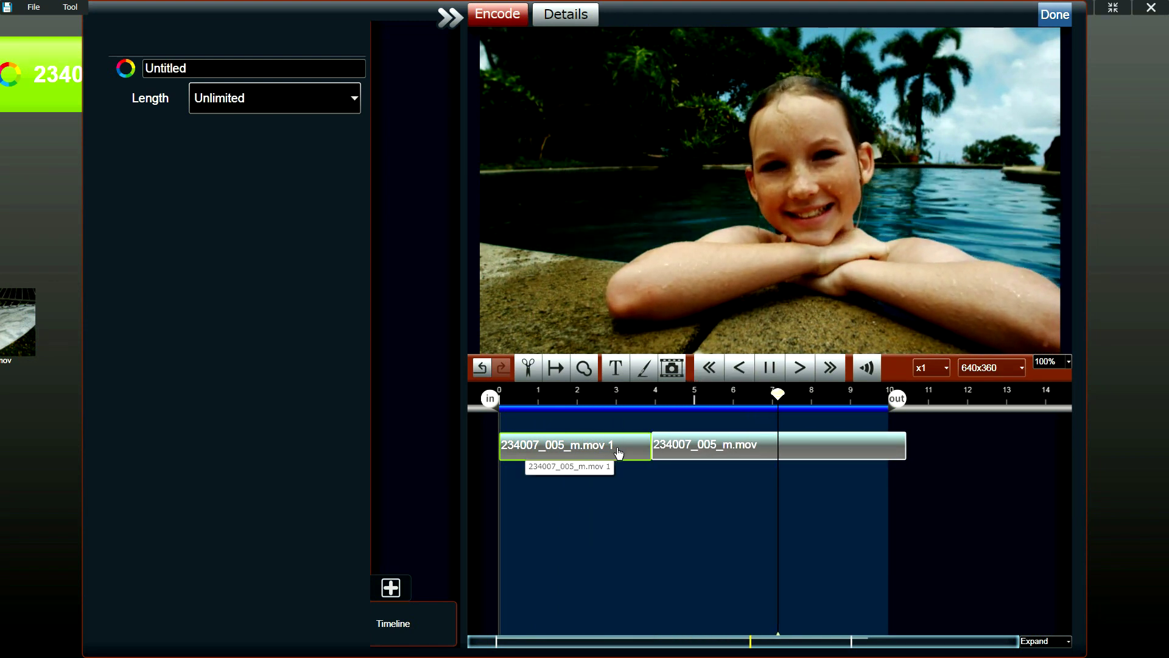
pyautogui.click(624, 455)
# Give clip 1 a Wipe from top entrance and a wipe exit, then preview from the start.
pyautogui.click(574, 504)
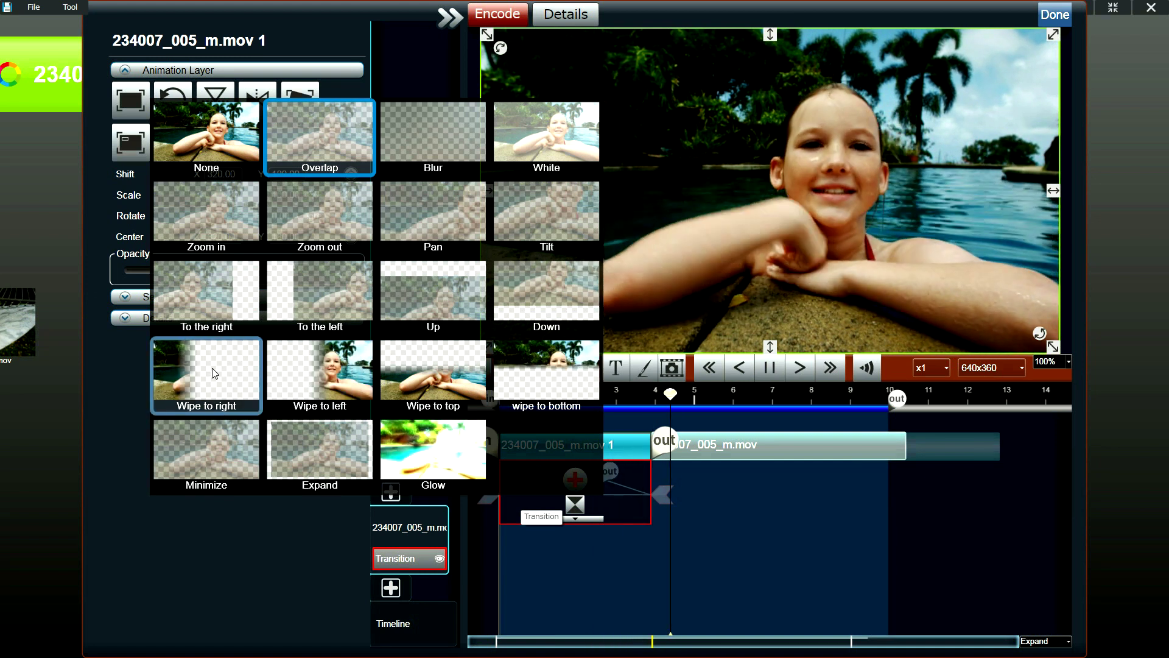
pyautogui.click(215, 373)
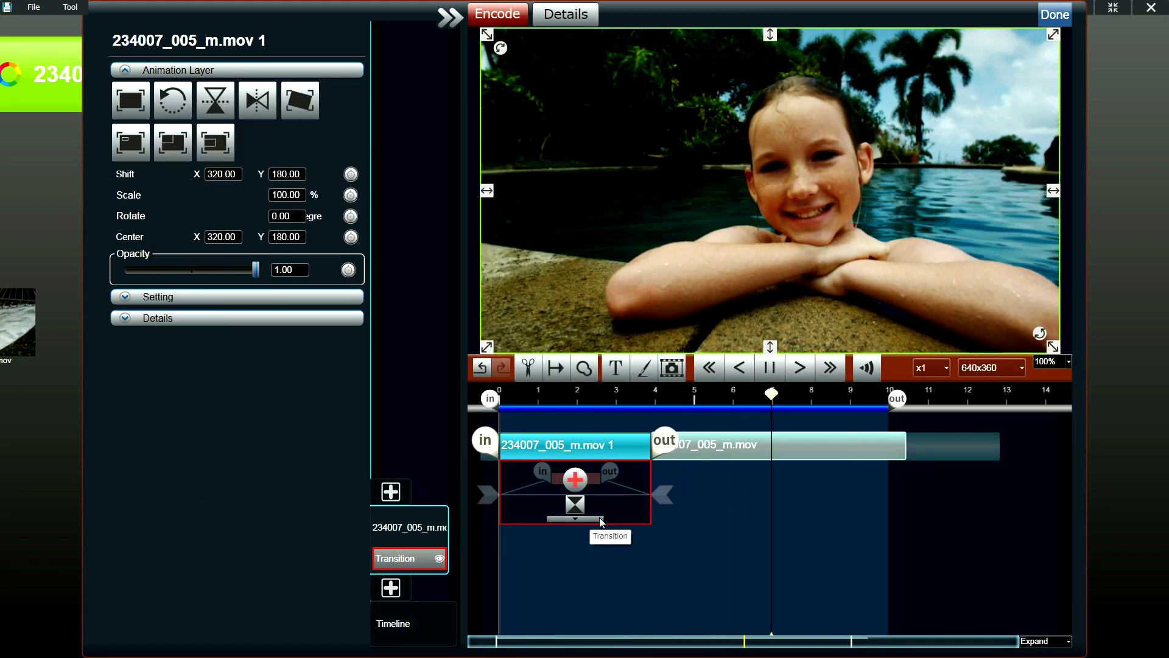
pyautogui.click(575, 518)
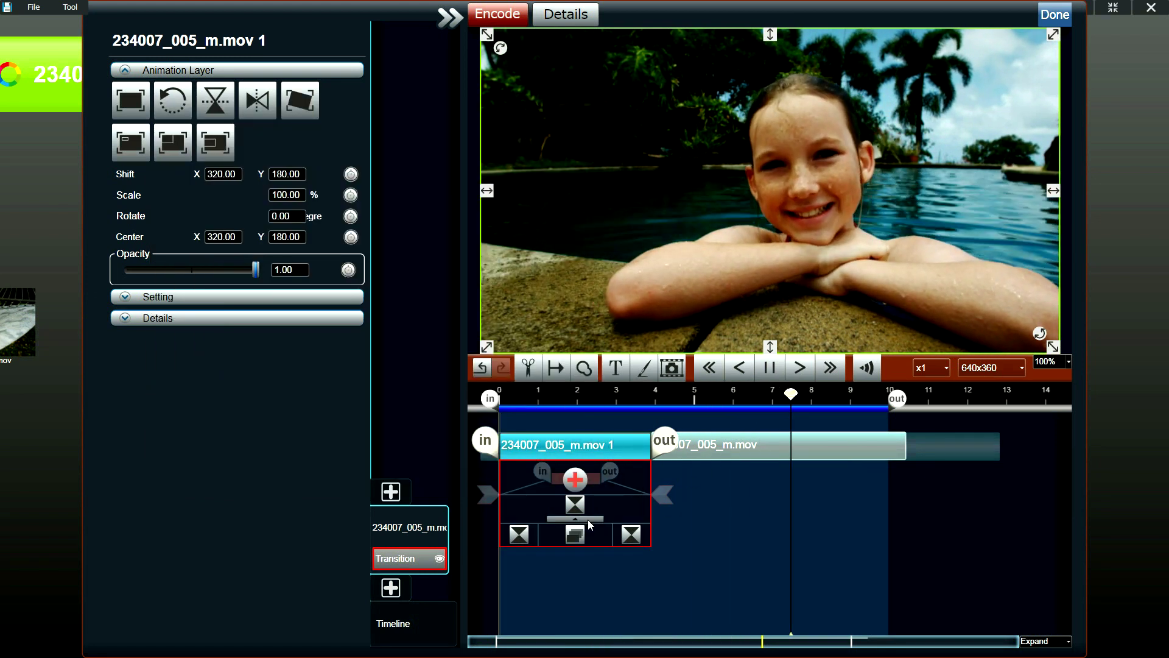
pyautogui.click(519, 536)
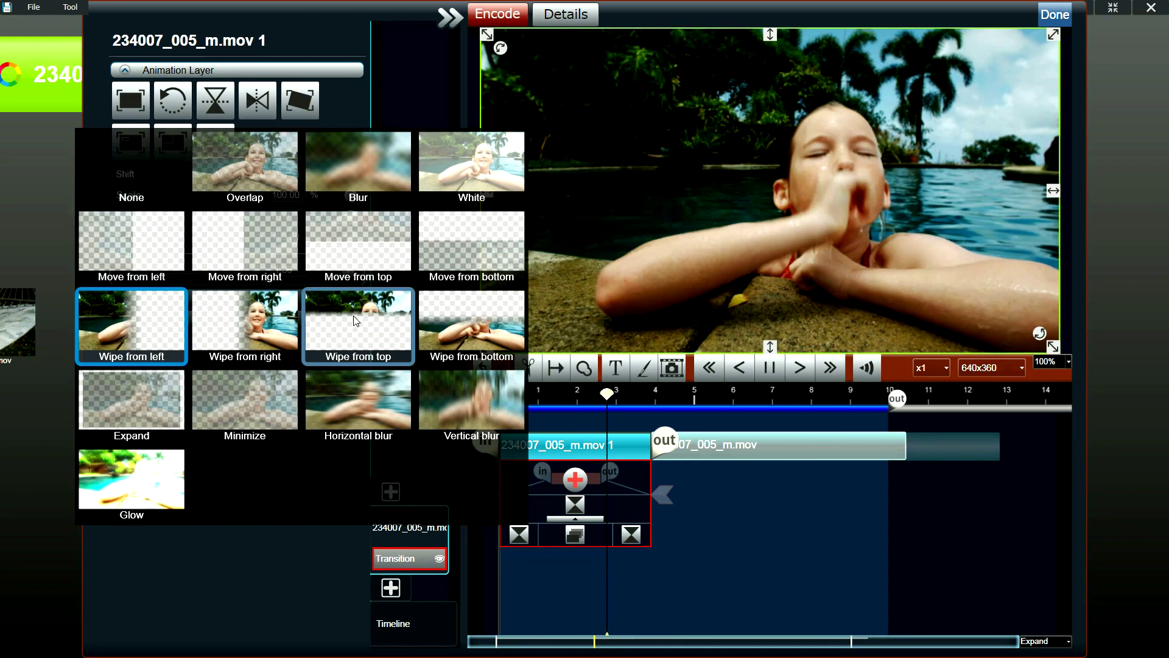
pyautogui.click(364, 340)
pyautogui.click(631, 535)
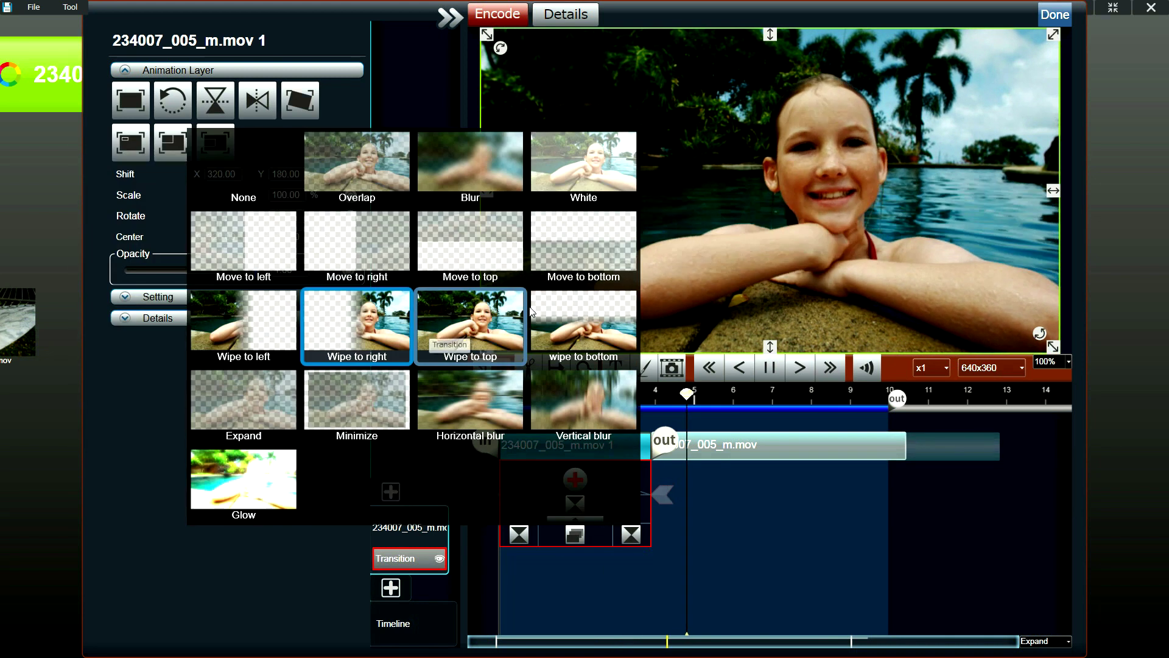
pyautogui.click(475, 323)
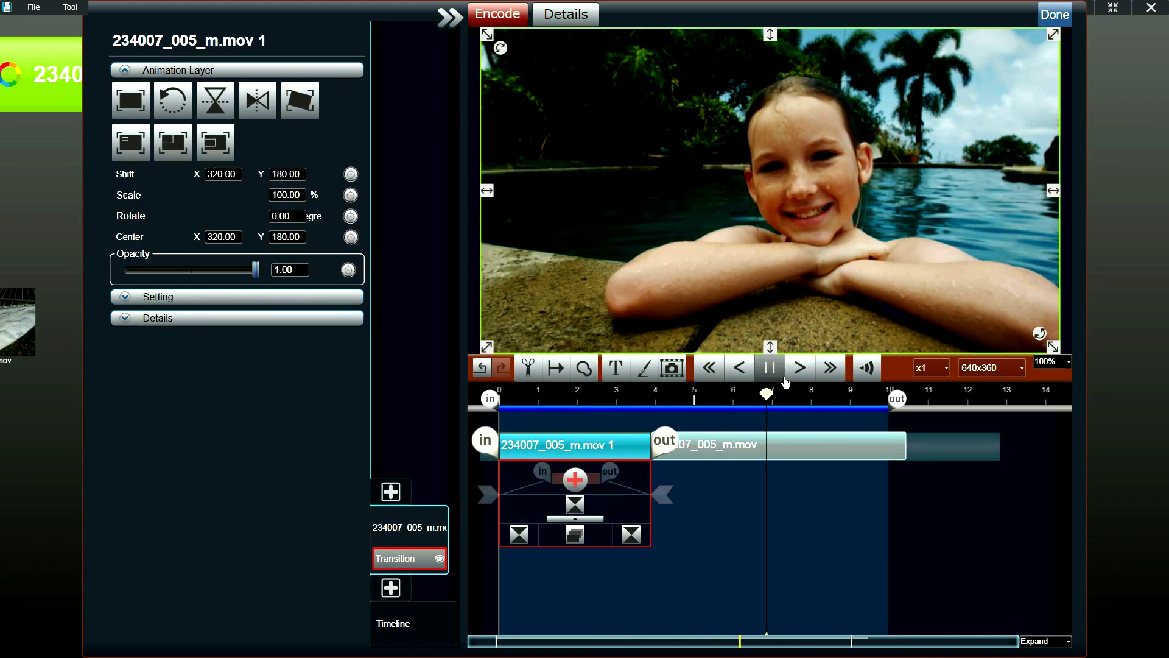
pyautogui.moveTo(795, 395); pyautogui.dragTo(537, 402)
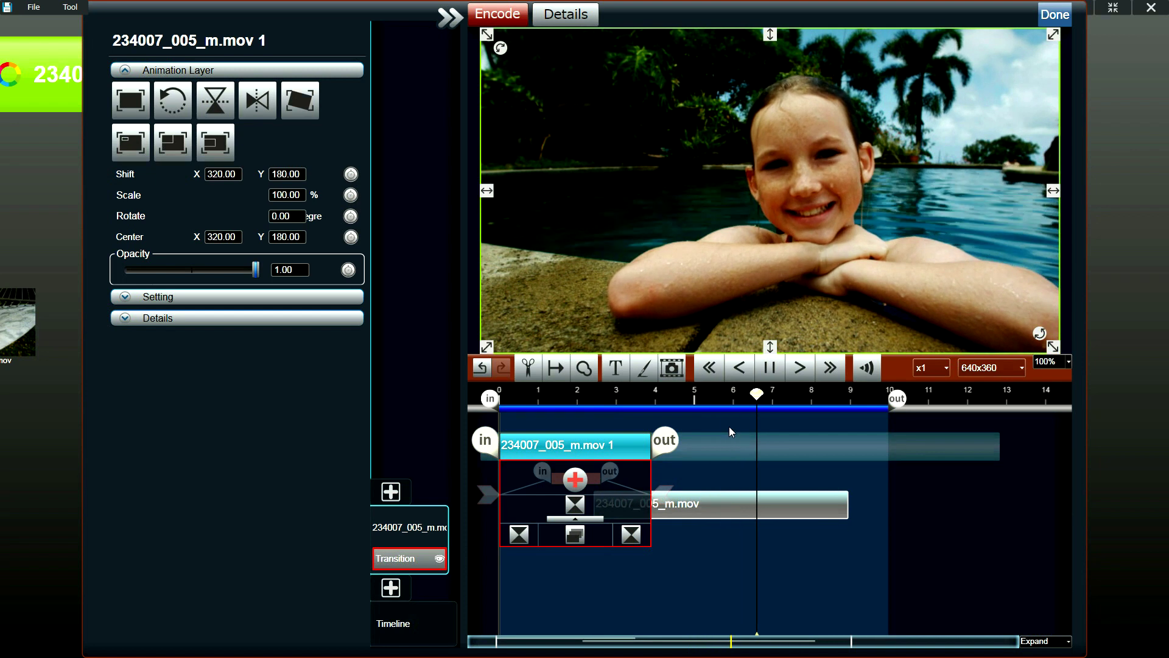
pyautogui.click(740, 423)
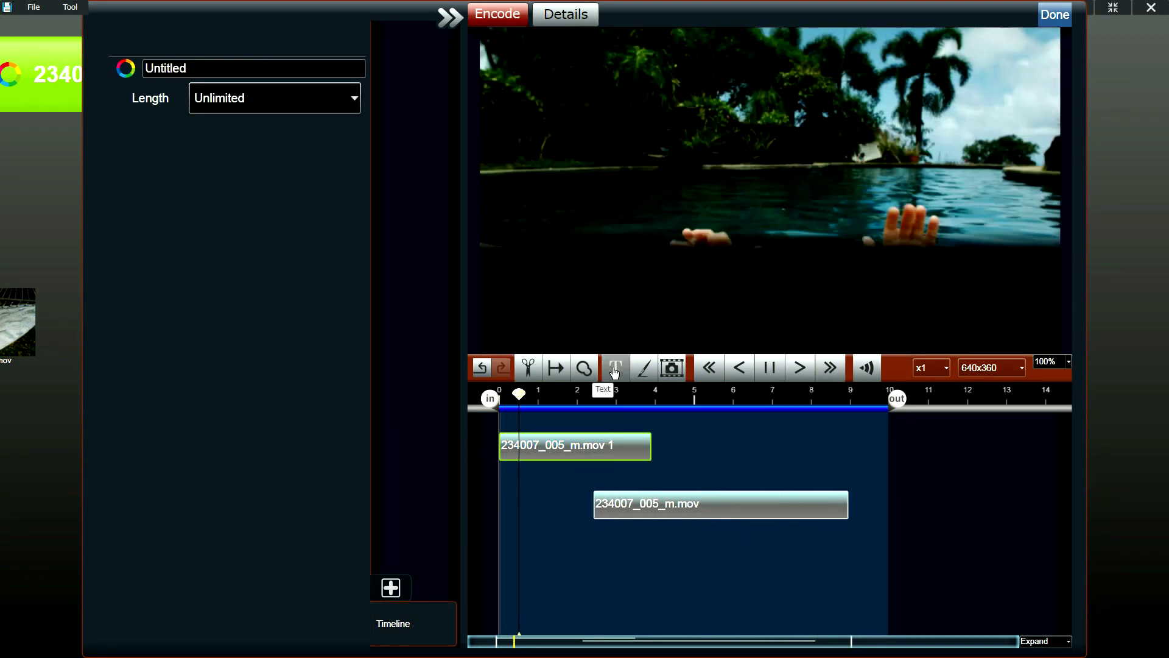
# Add a text caption from the video's start and change its text to 'LoiLoScope 2 Beta!'.
pyautogui.click(615, 368)
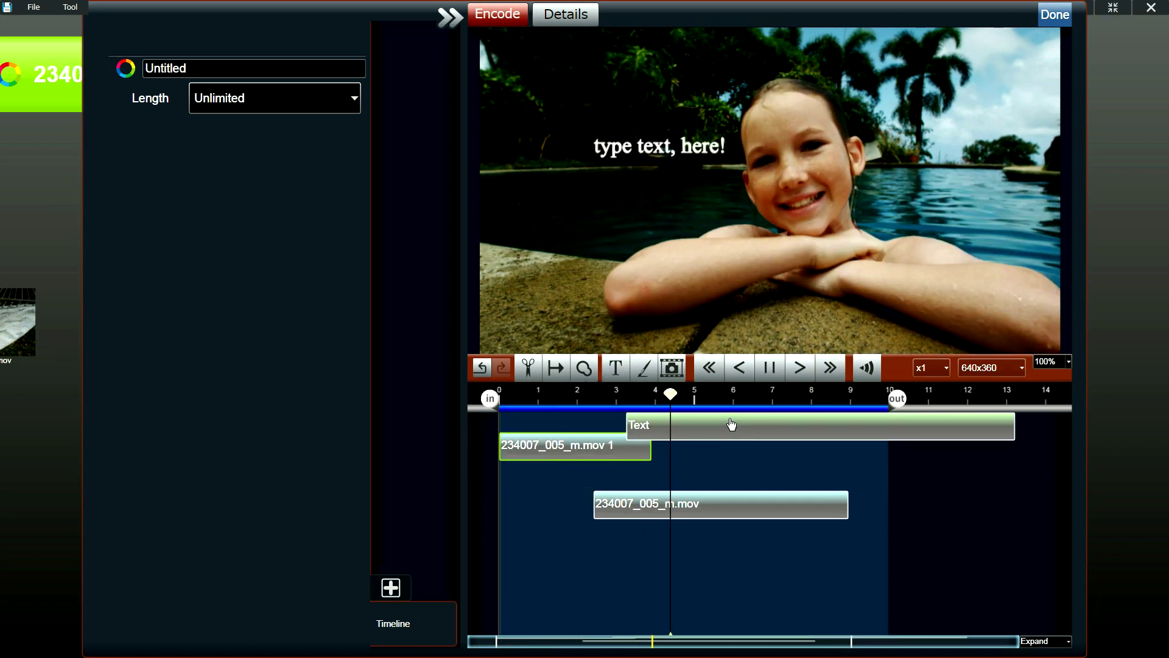
pyautogui.moveTo(725, 421); pyautogui.dragTo(664, 426)
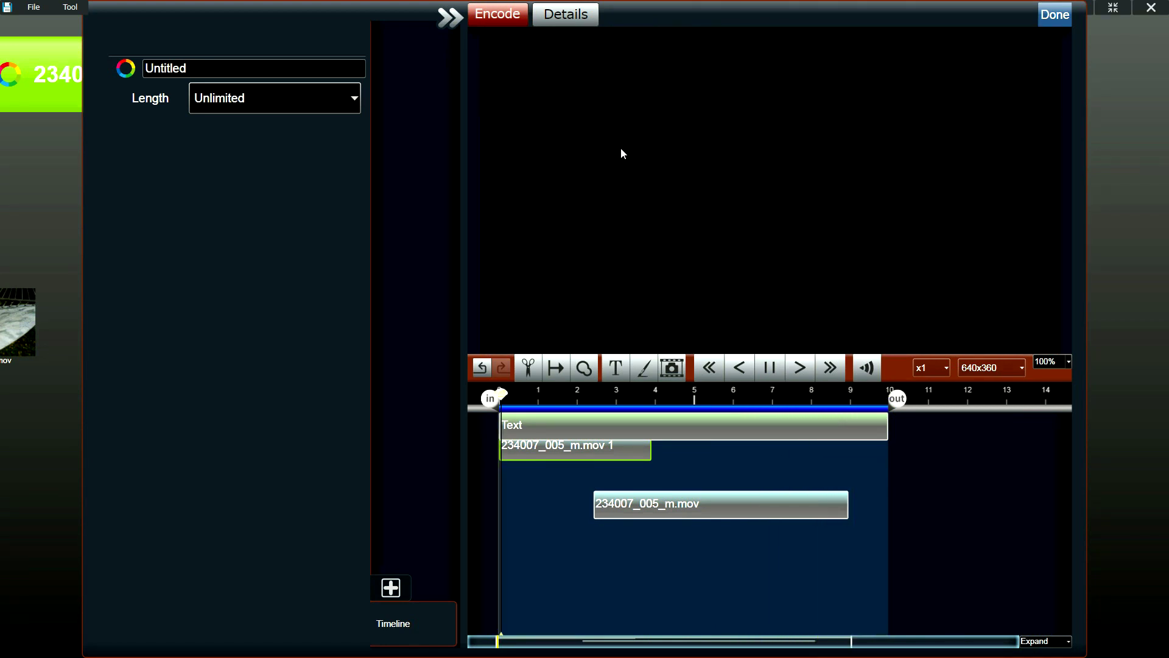
pyautogui.click(648, 154)
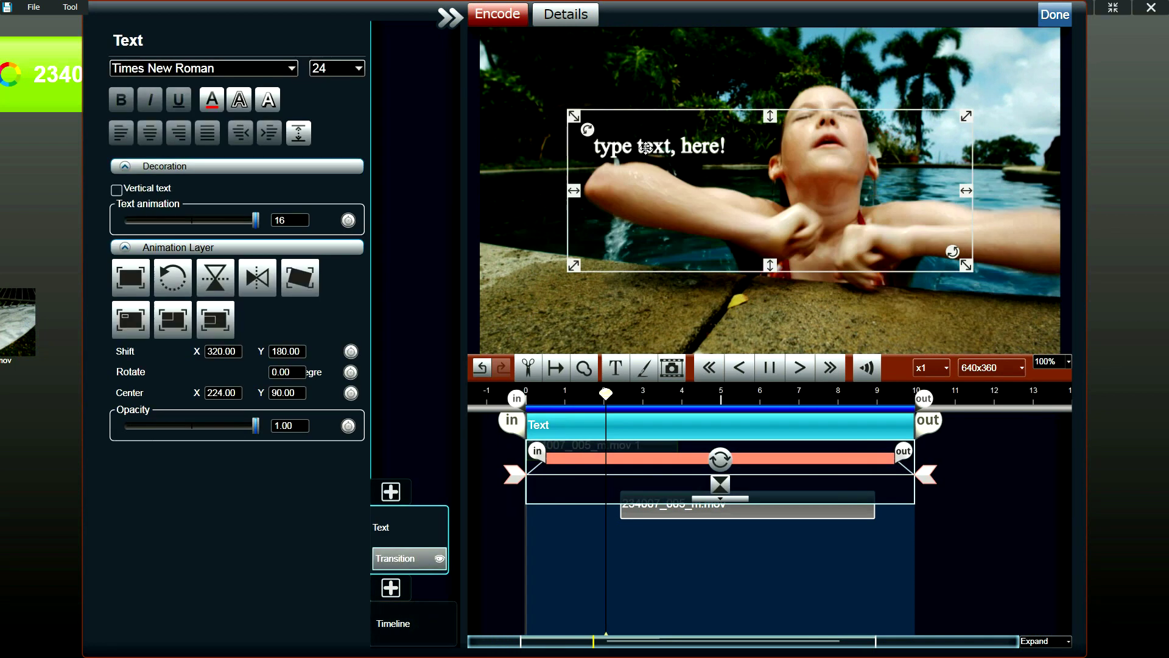
pyautogui.doubleClick(595, 147)
pyautogui.hotkey('ctrl', 'a')
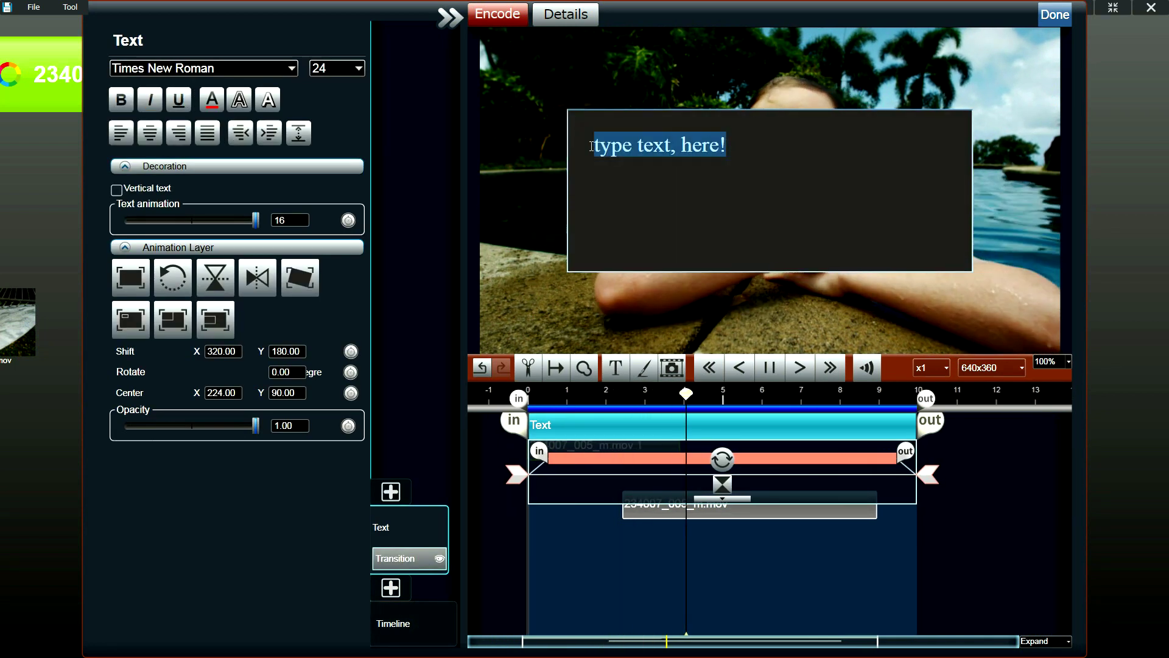
pyautogui.write('LoiLo')
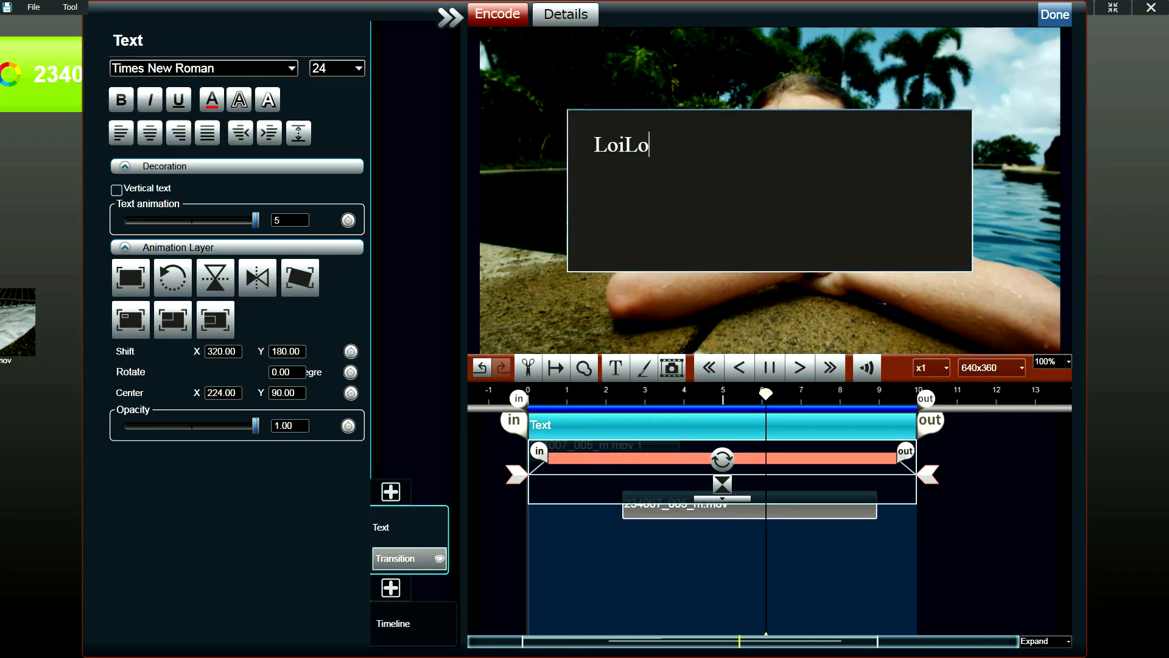
pyautogui.write('Scope 2 B')
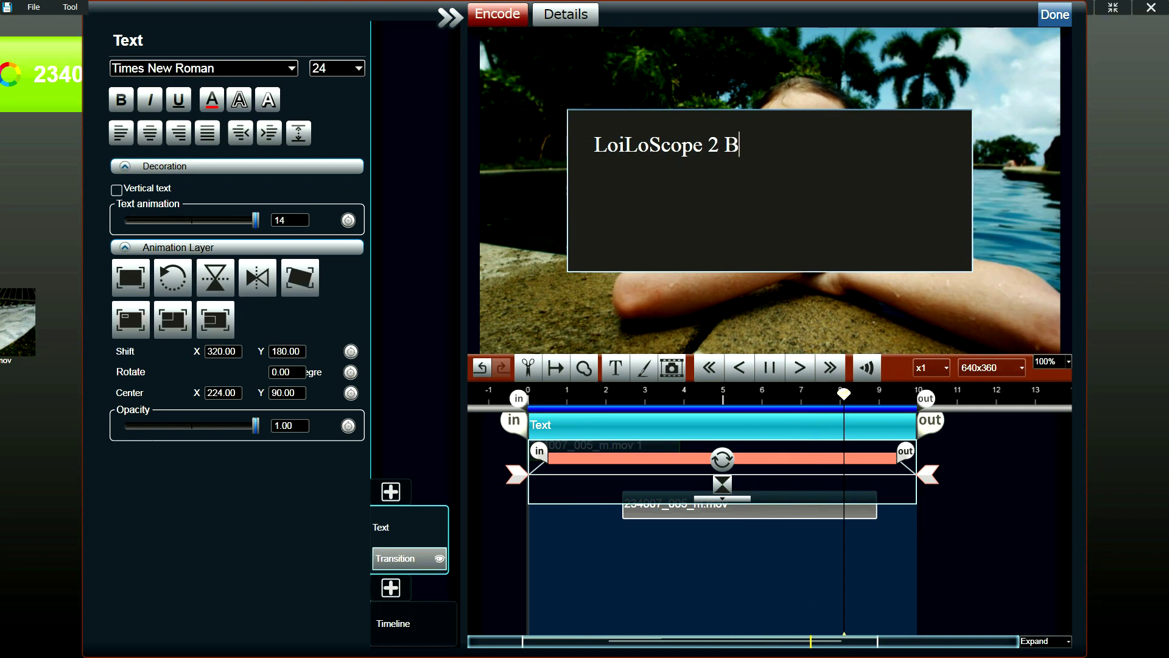
pyautogui.write('eta!')
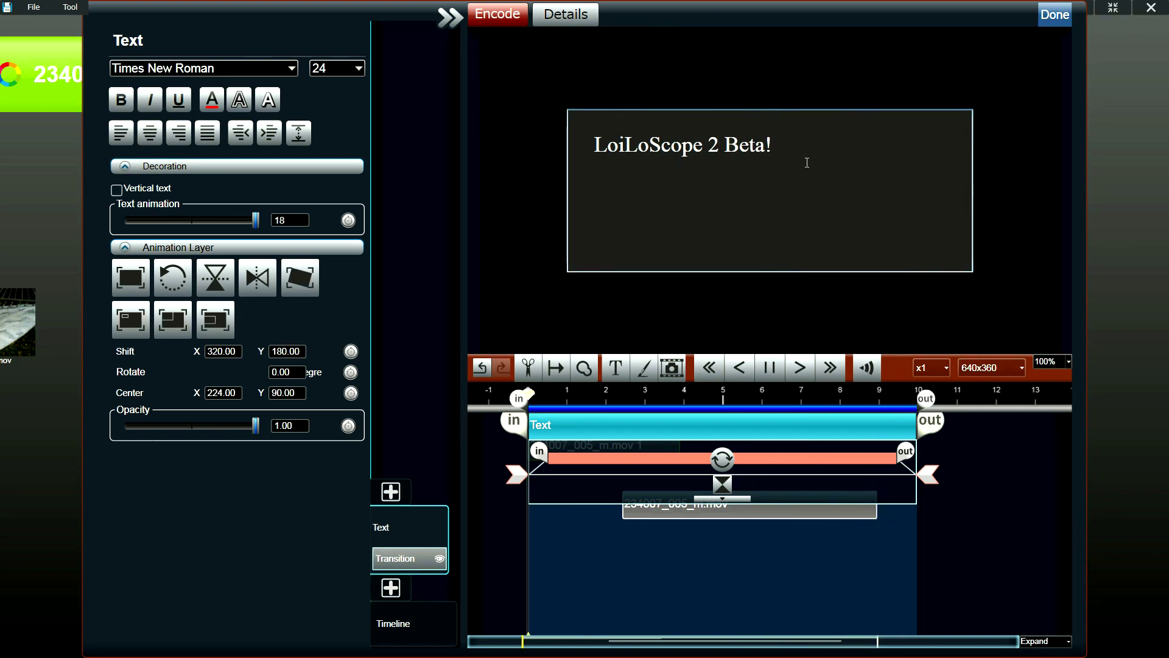
pyautogui.click(785, 305)
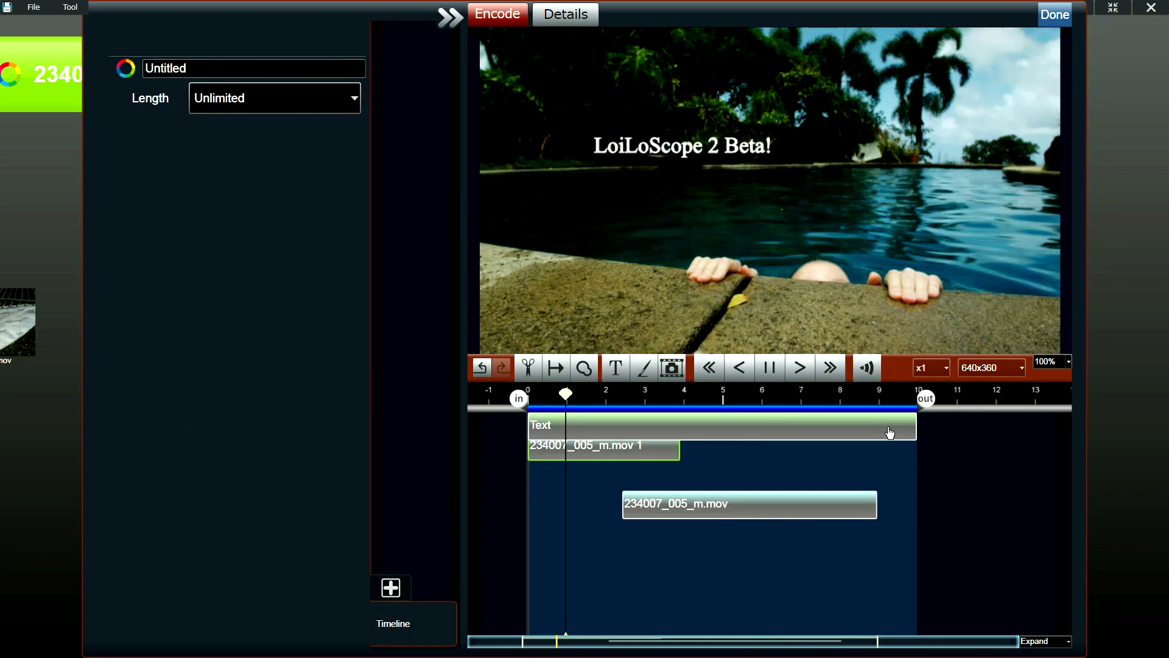
# Move the caption toward the lower left of the frame and apply the Down motion transition.
pyautogui.click(765, 431)
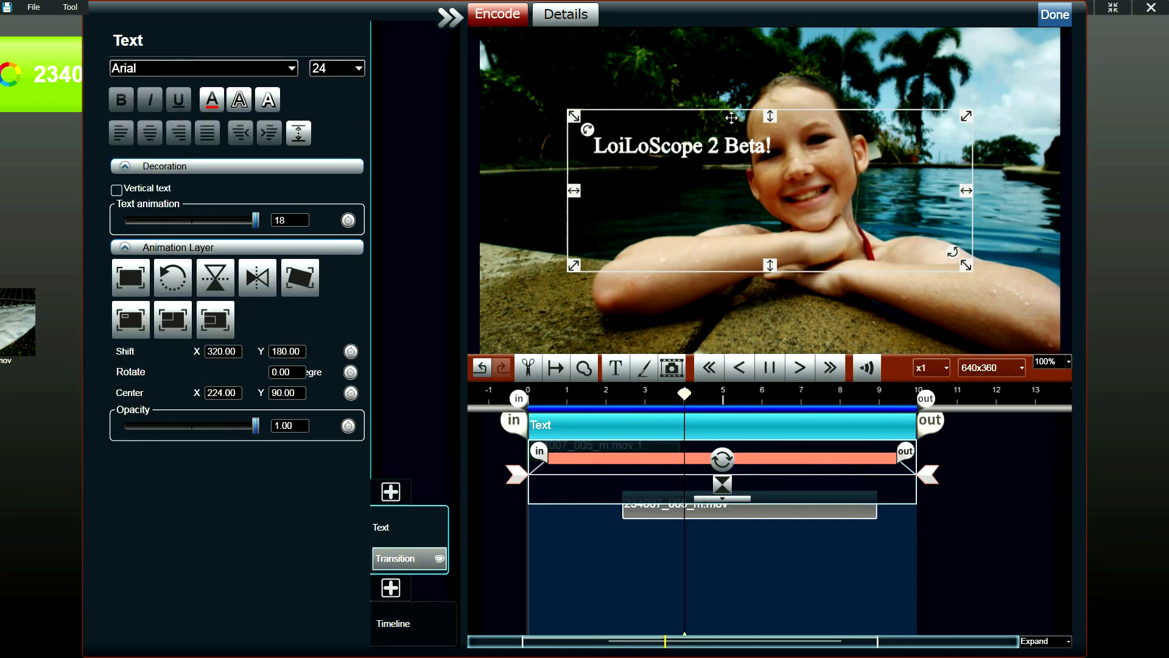
pyautogui.moveTo(732, 117); pyautogui.dragTo(772, 309)
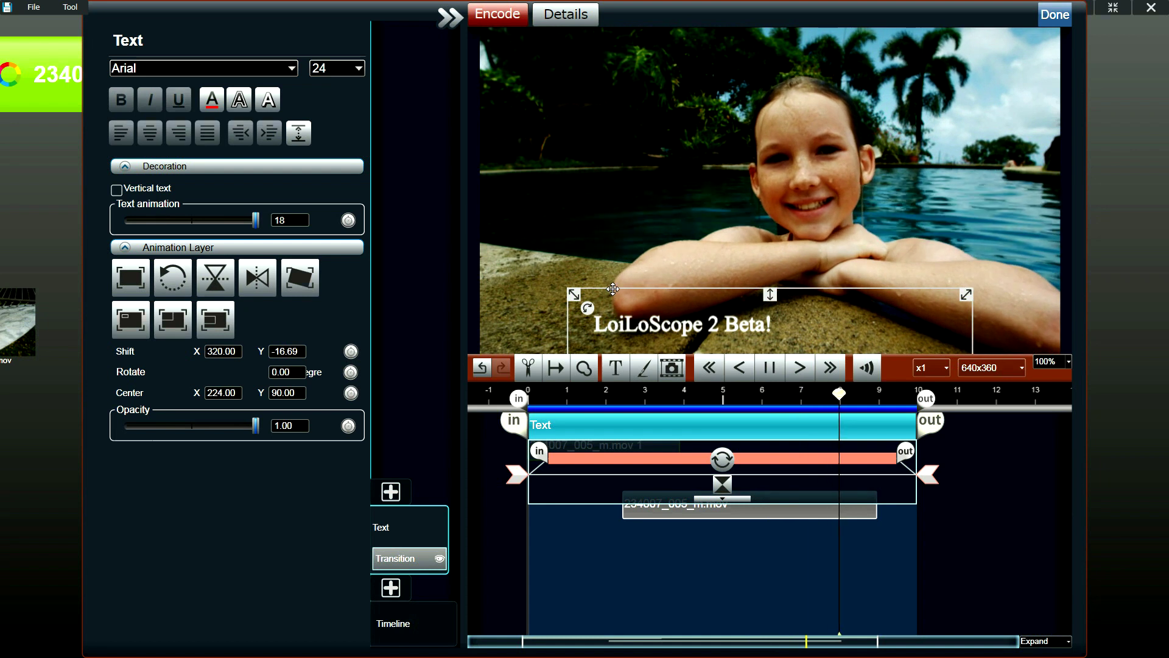
pyautogui.moveTo(612, 289); pyautogui.dragTo(701, 341)
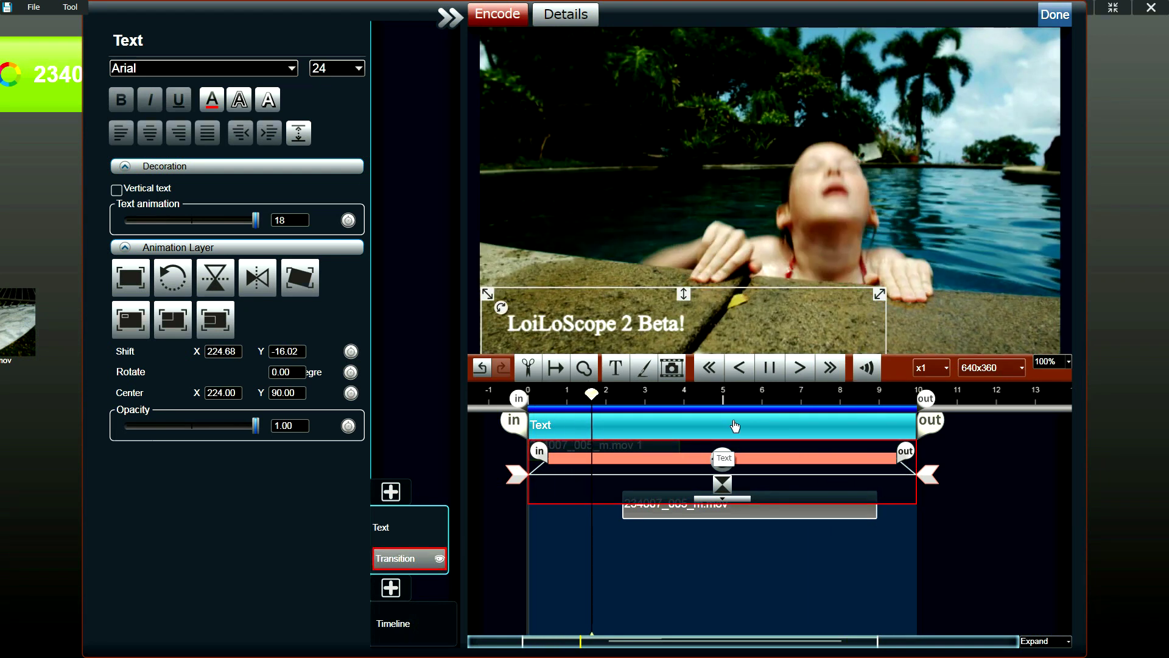
pyautogui.click(722, 485)
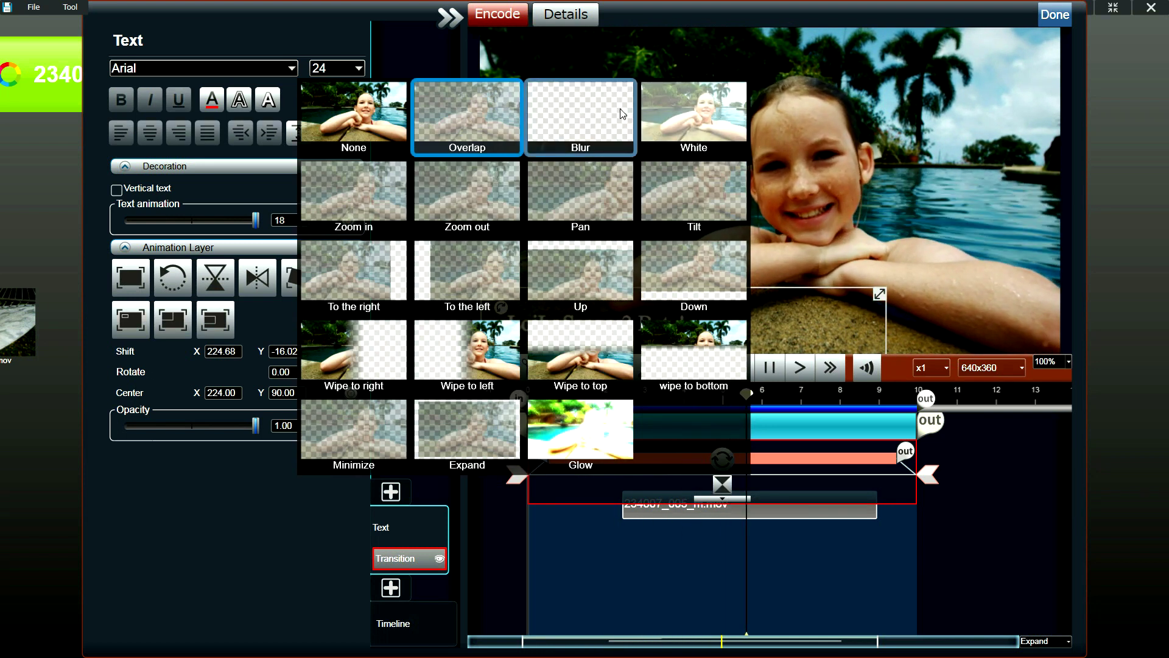
pyautogui.click(685, 262)
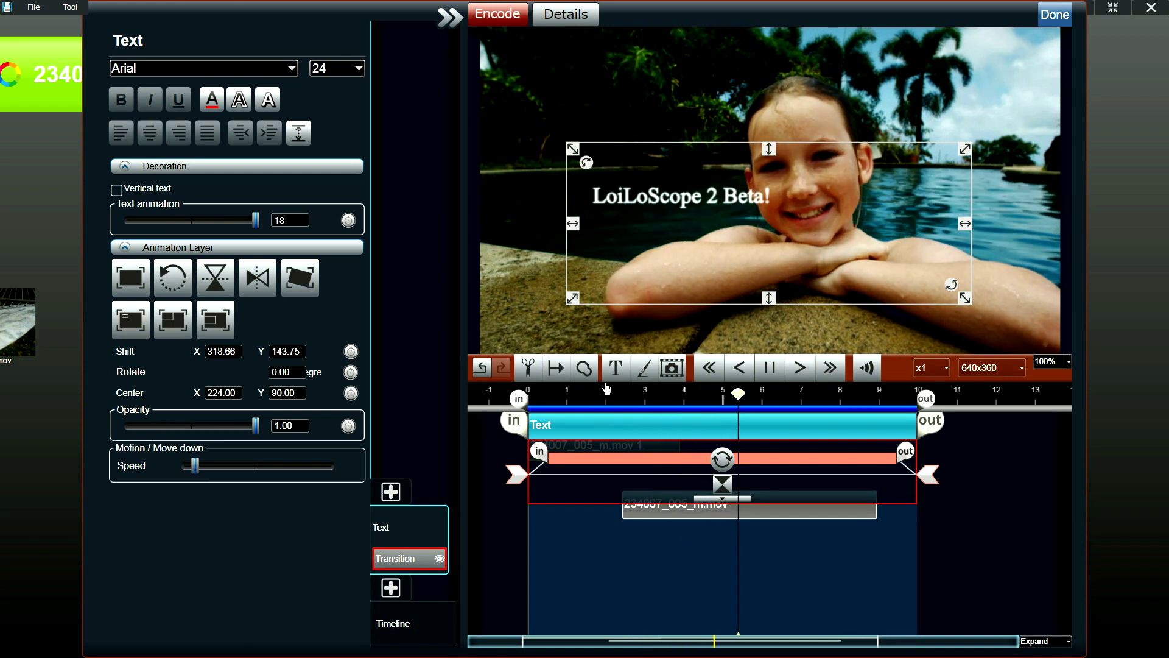
# Add a Blindfold pen layer from the drawing pen choices.
pyautogui.click(644, 370)
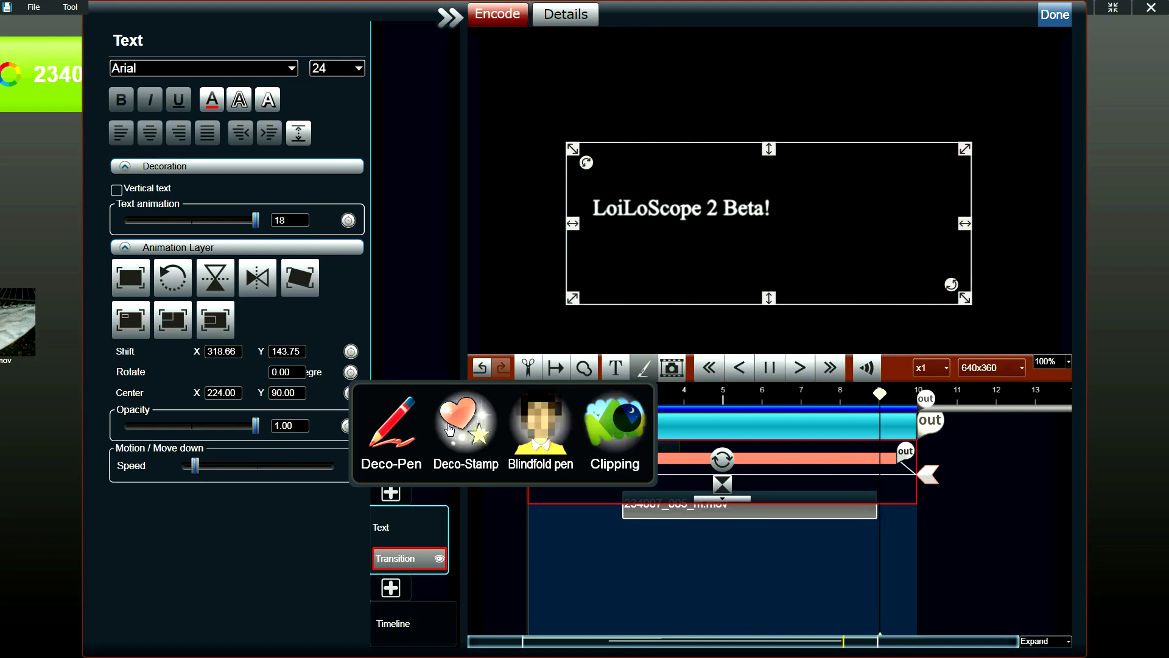
pyautogui.click(640, 375)
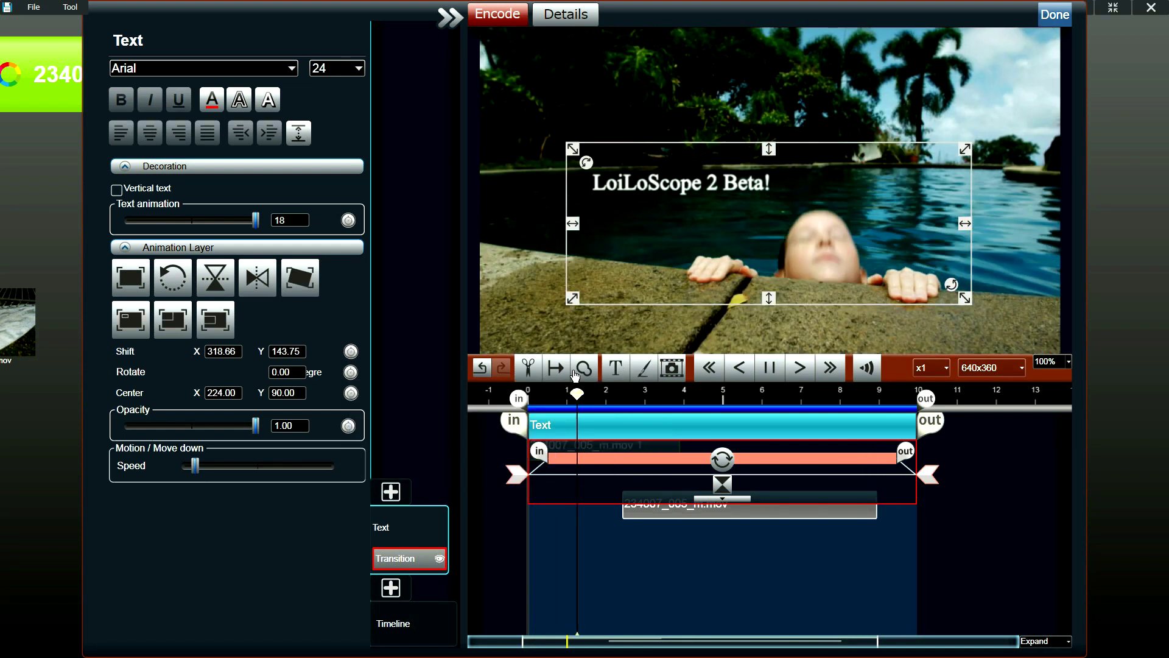
pyautogui.click(645, 370)
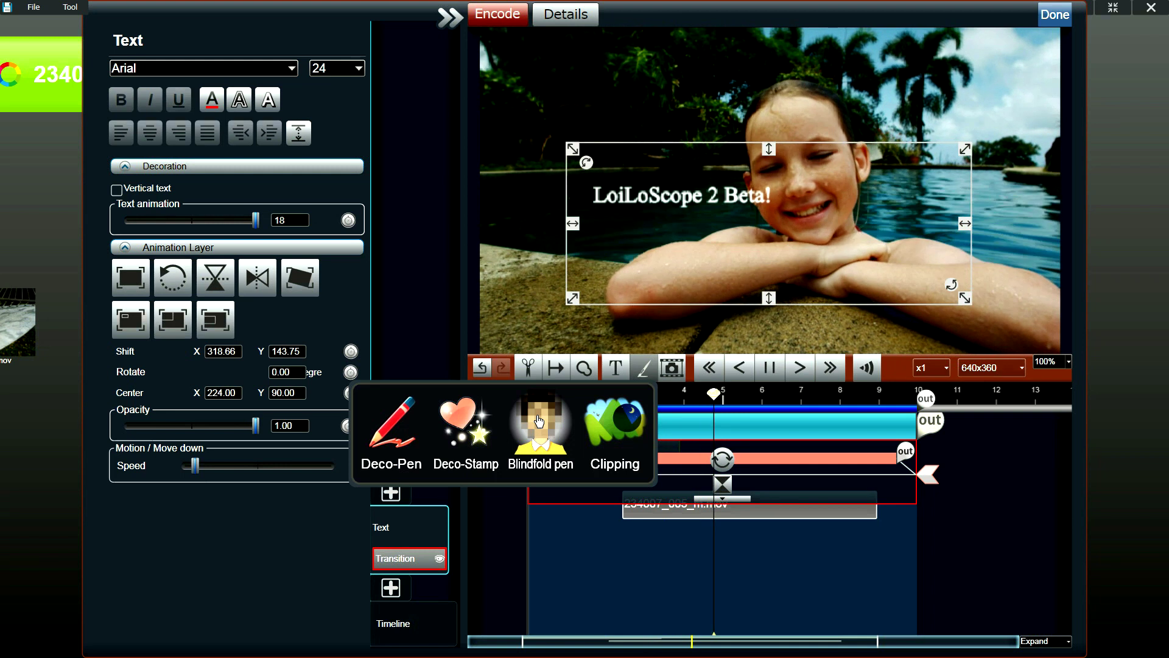
pyautogui.click(539, 421)
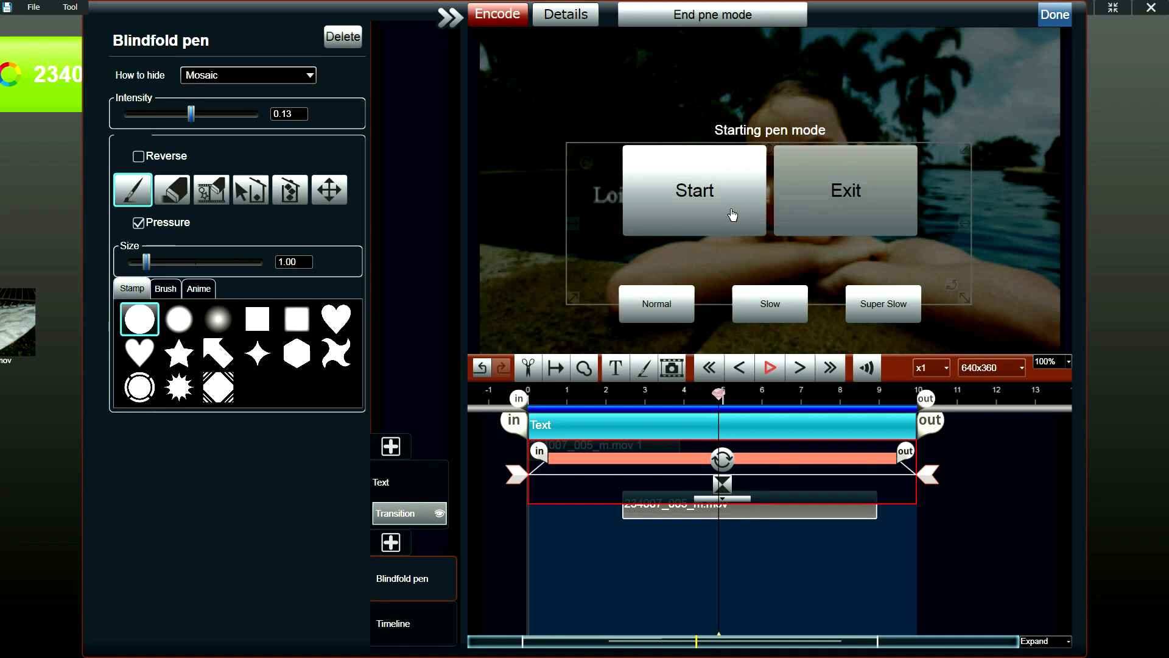
# Start the Blindfold pen and paint mosaic over the girl's face as the clip plays.
pyautogui.click(706, 213)
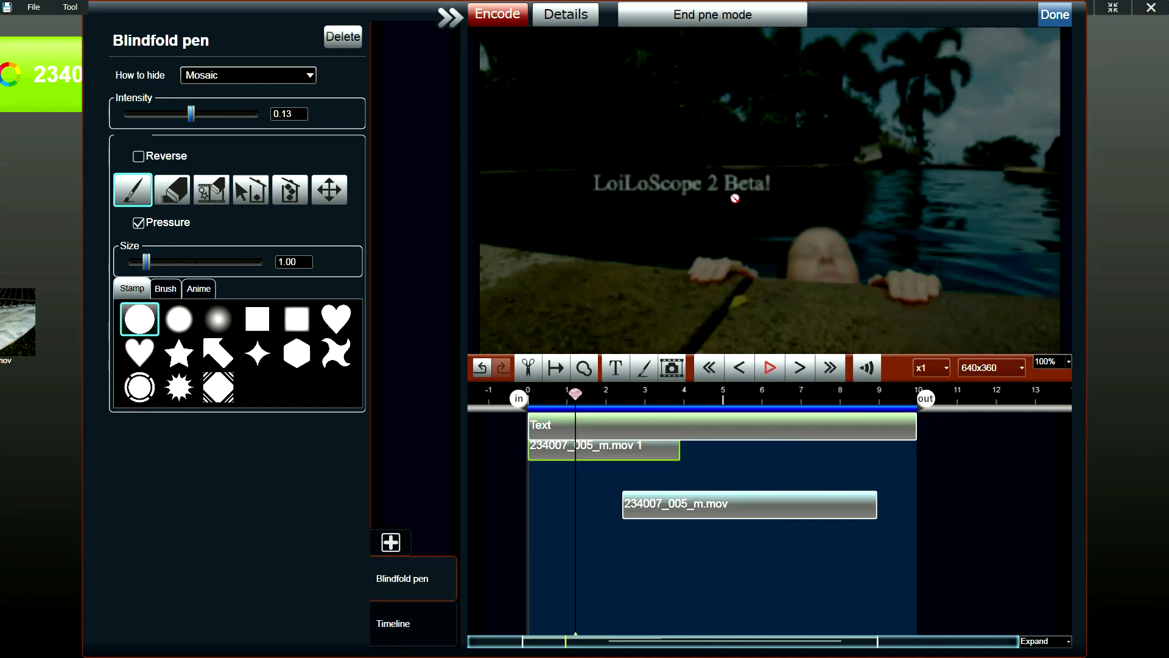
pyautogui.moveTo(773, 218)
pyautogui.mouseDown()
pyautogui.moveTo(809, 118)
pyautogui.moveTo(827, 124)
pyautogui.moveTo(826, 151)
pyautogui.moveTo(800, 152)
pyautogui.moveTo(797, 165)
pyautogui.mouseUp()
pyautogui.scroll(8, 809, 118)
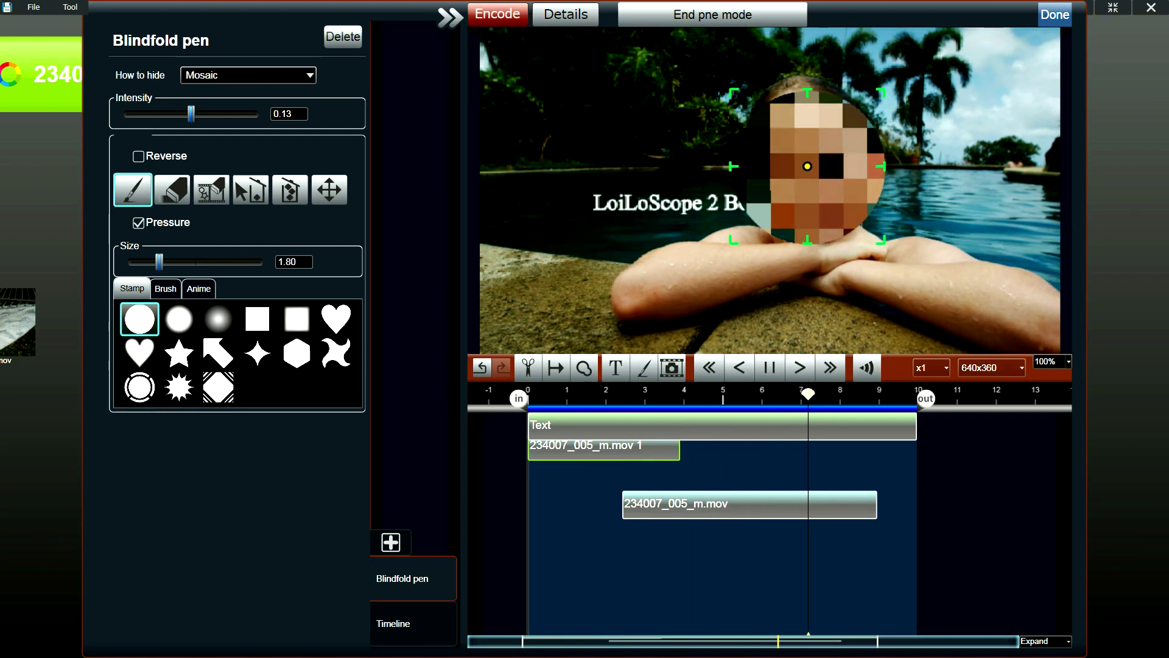
pyautogui.moveTo(807, 166); pyautogui.dragTo(808, 167)
# Rewind to the start, tick Reverse, and trace a clear circle following her face.
pyautogui.moveTo(673, 394); pyautogui.dragTo(633, 395)
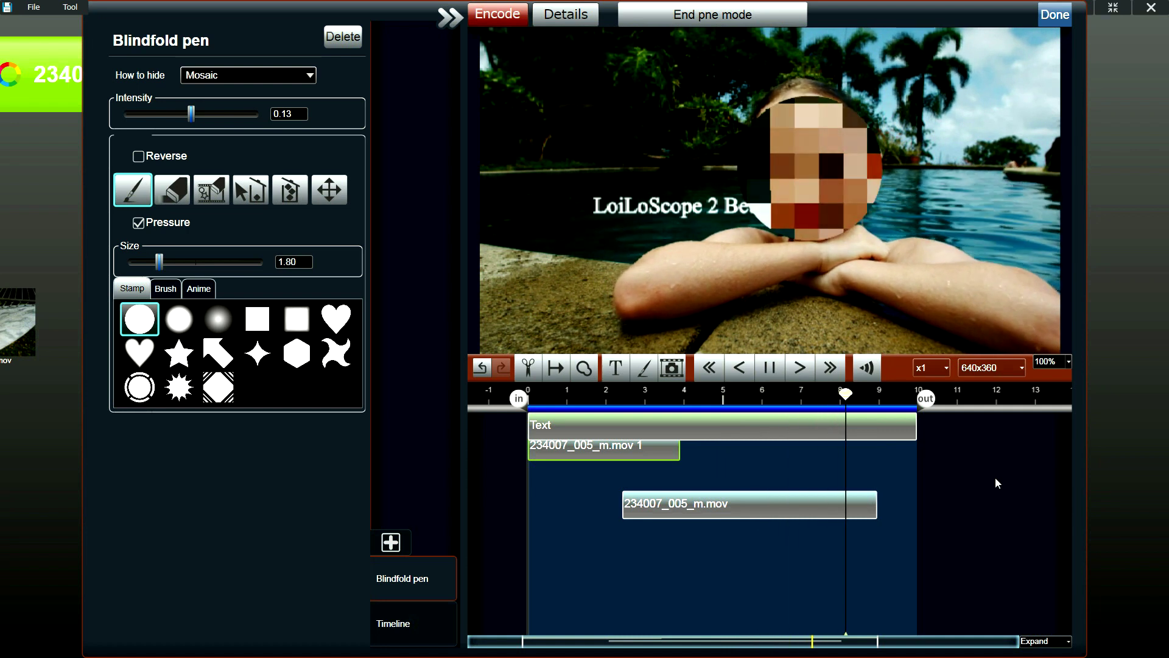
pyautogui.moveTo(873, 409); pyautogui.dragTo(519, 409)
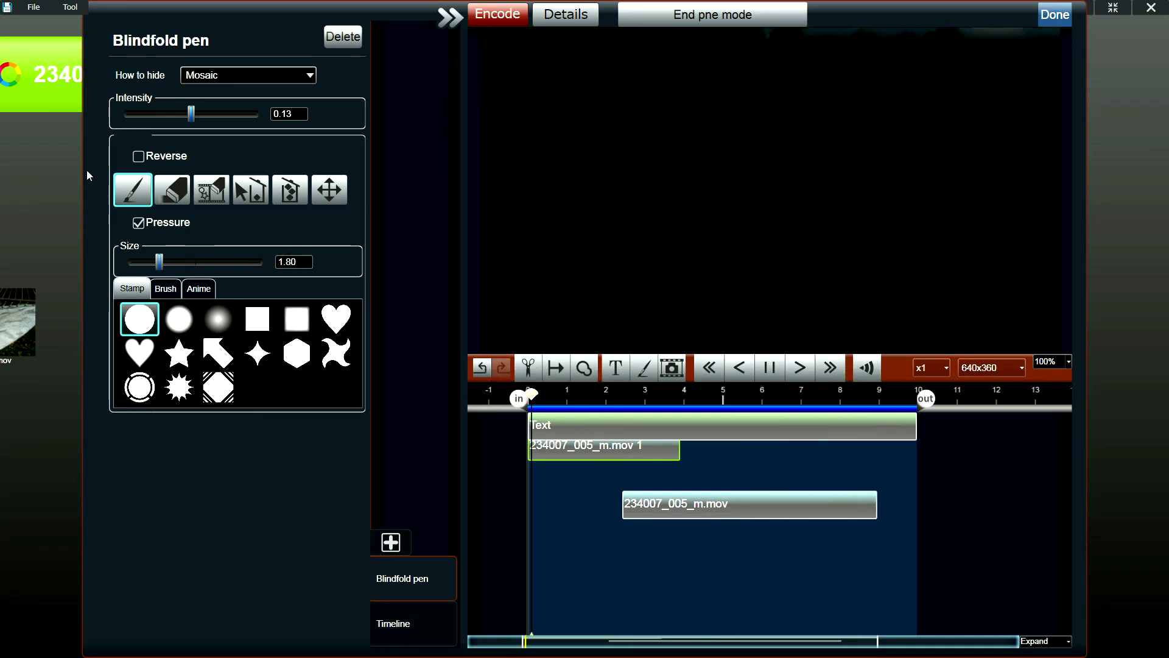
pyautogui.click(138, 156)
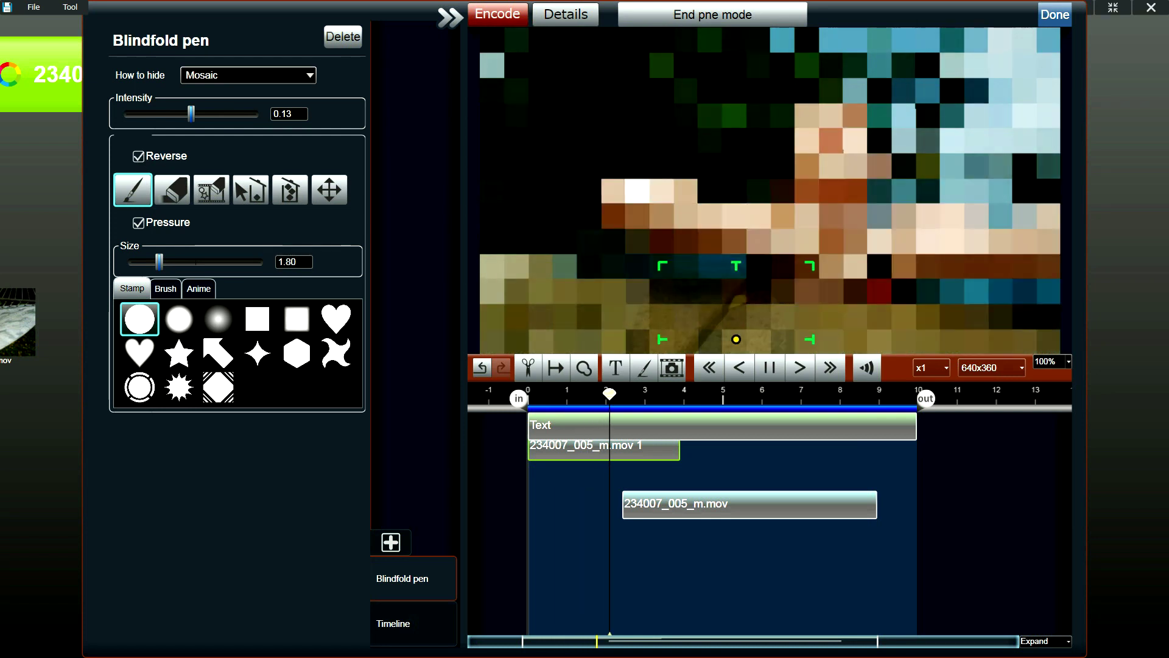
pyautogui.scroll(10, 736, 339)
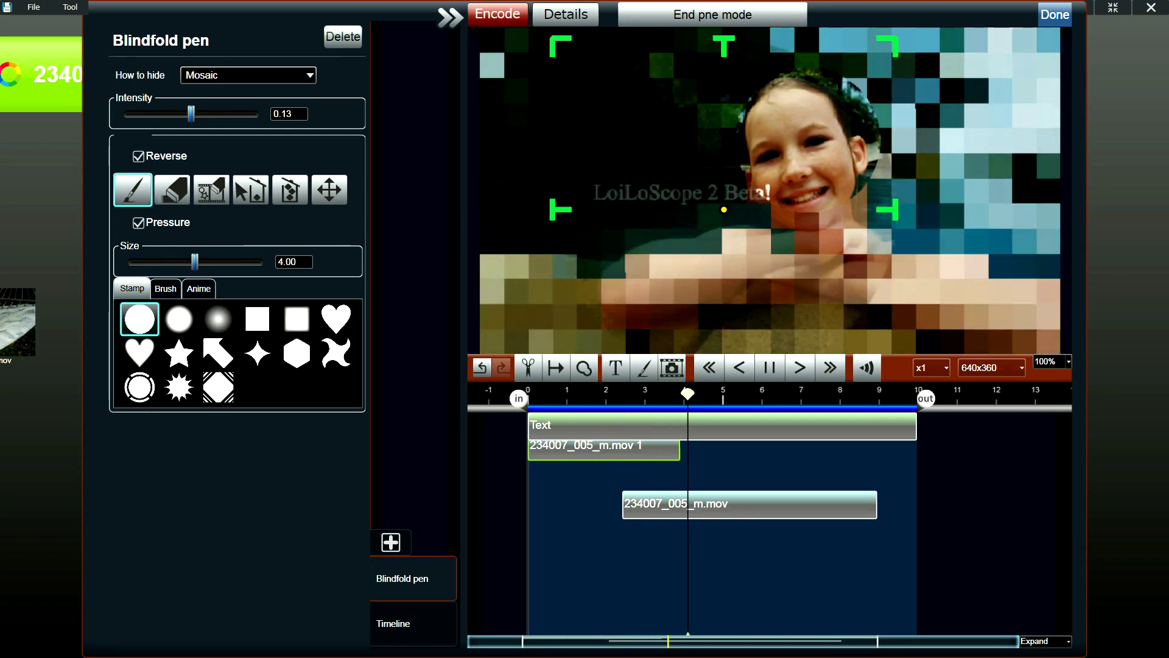
pyautogui.moveTo(723, 209)
pyautogui.mouseDown()
pyautogui.moveTo(794, 212)
pyautogui.moveTo(794, 228)
pyautogui.mouseUp()
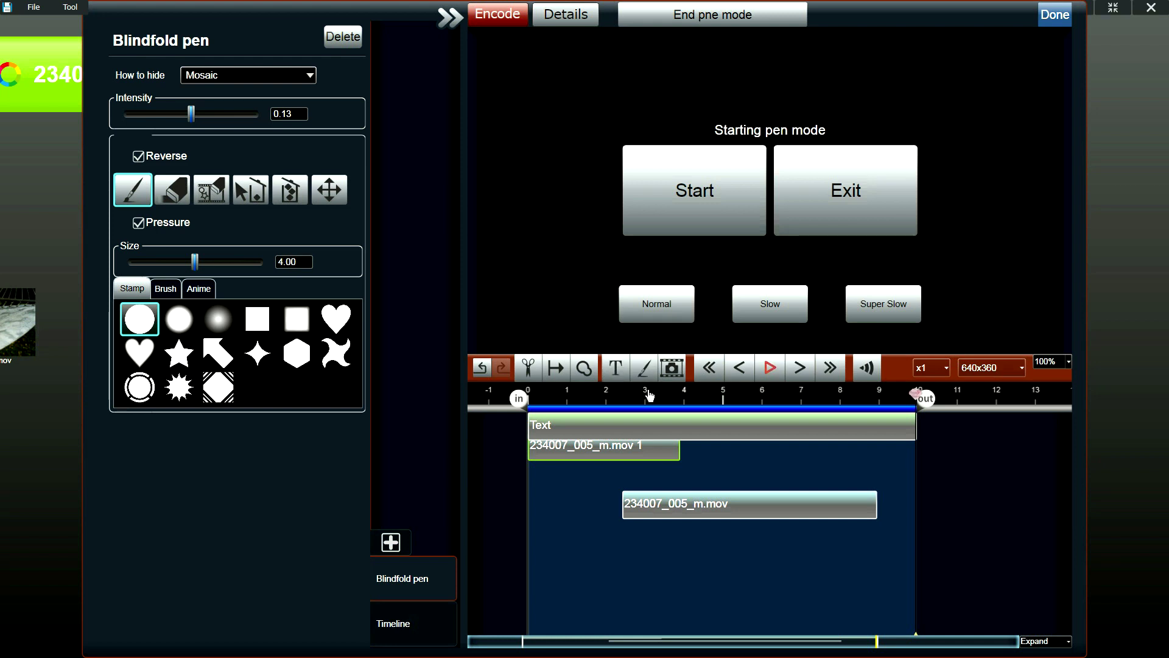
pyautogui.click(646, 369)
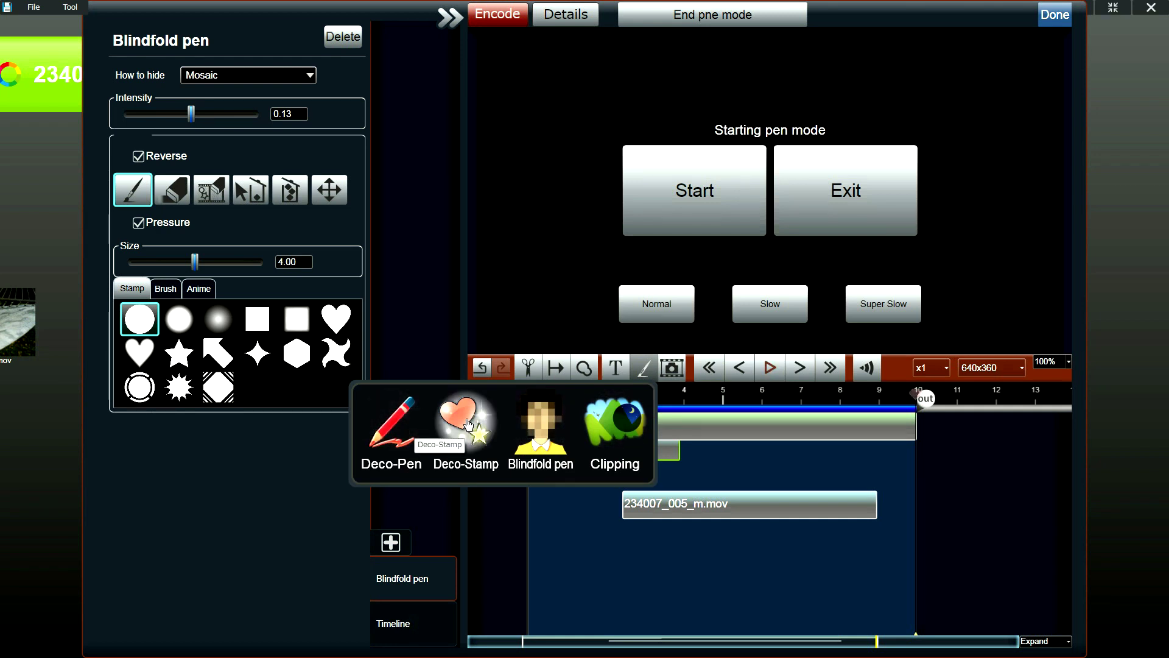
# Add a Deco-Pen layer and start recording near the beginning of the clip.
pyautogui.click(408, 420)
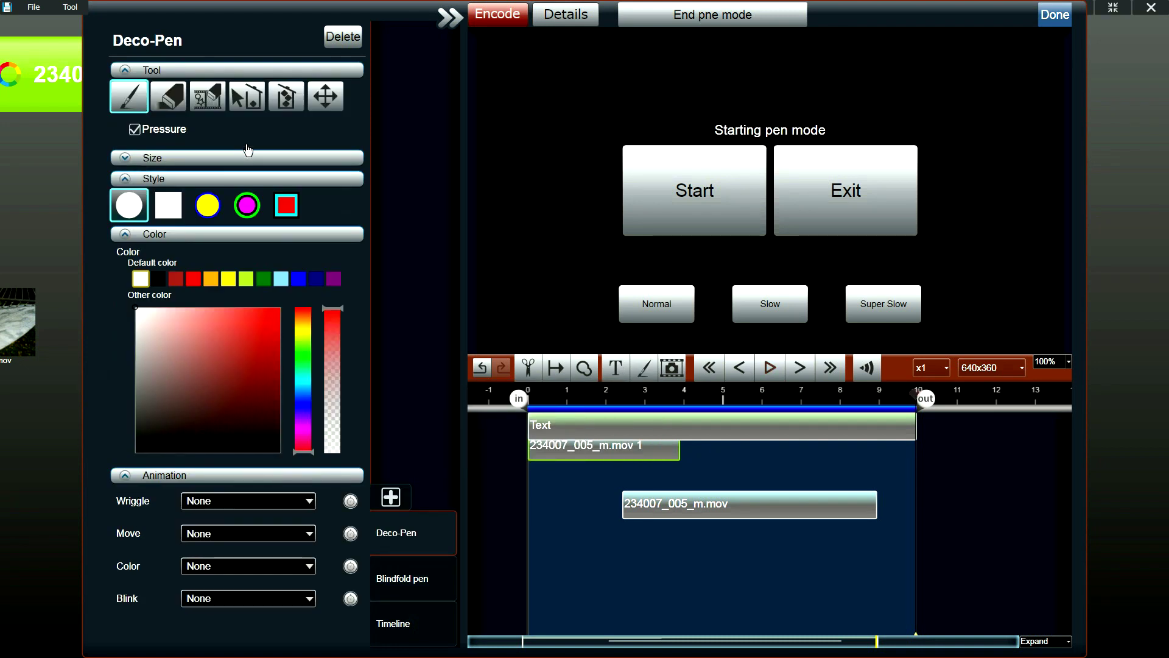
pyautogui.click(639, 214)
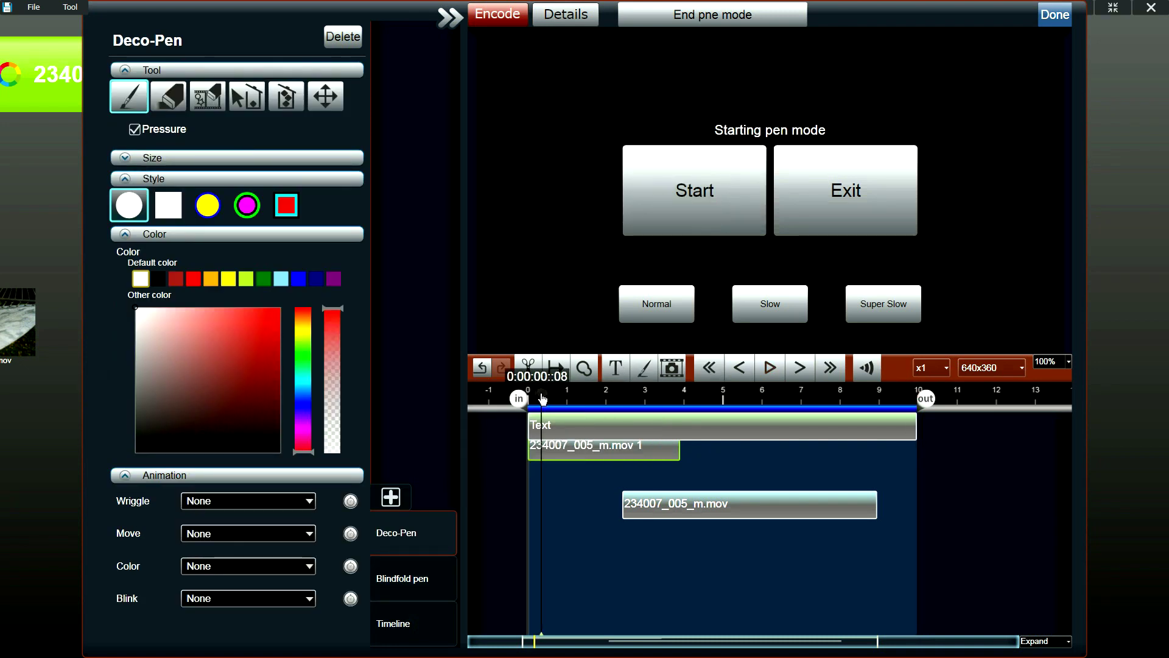
pyautogui.click(724, 175)
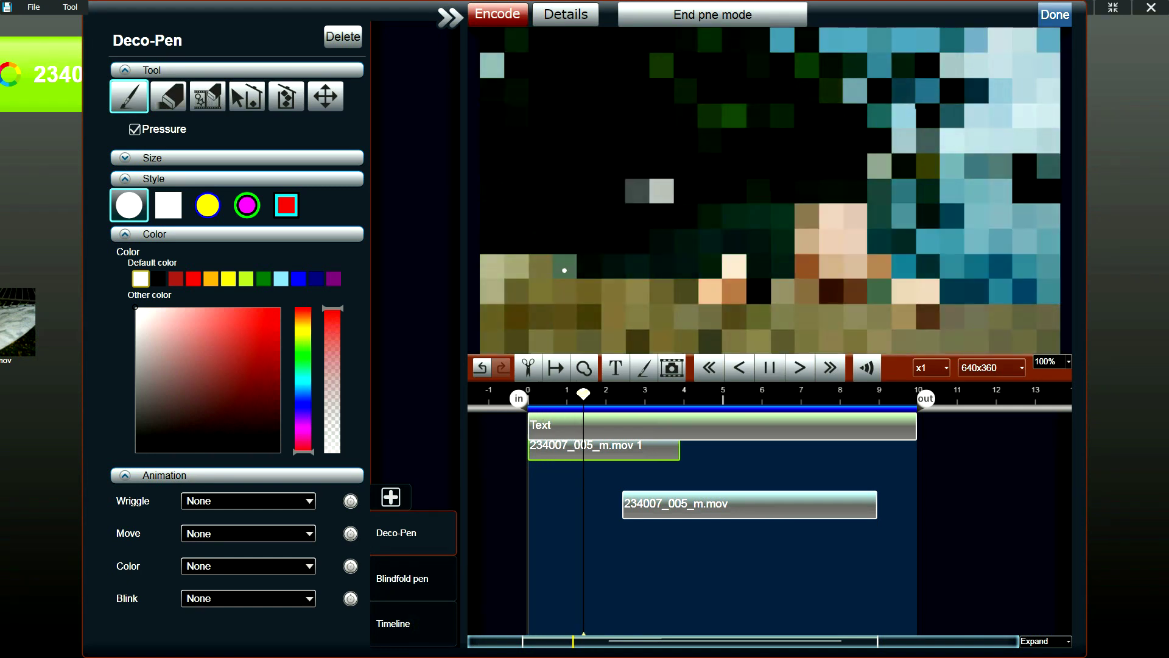
# Draw a white rough square and a wavy line across her arms, then replay from near the start.
pyautogui.moveTo(553, 251); pyautogui.dragTo(558, 309)
pyautogui.moveTo(552, 250)
pyautogui.mouseDown()
pyautogui.moveTo(621, 259)
pyautogui.moveTo(614, 292)
pyautogui.moveTo(558, 309)
pyautogui.mouseUp()
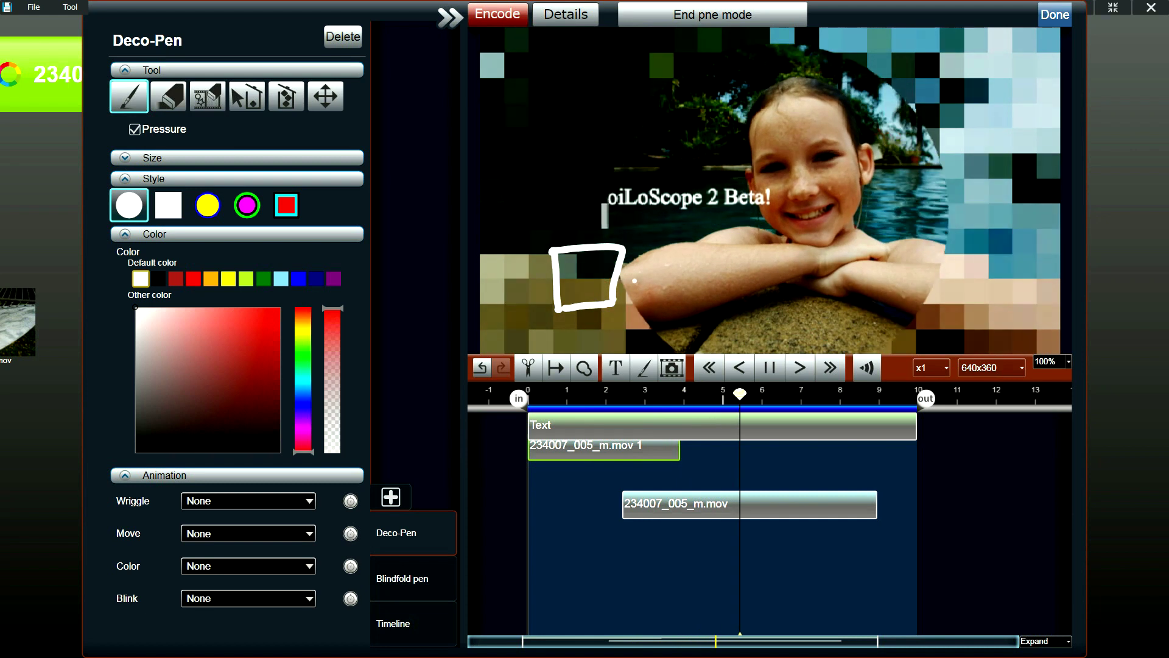
pyautogui.moveTo(630, 278); pyautogui.dragTo(690, 268)
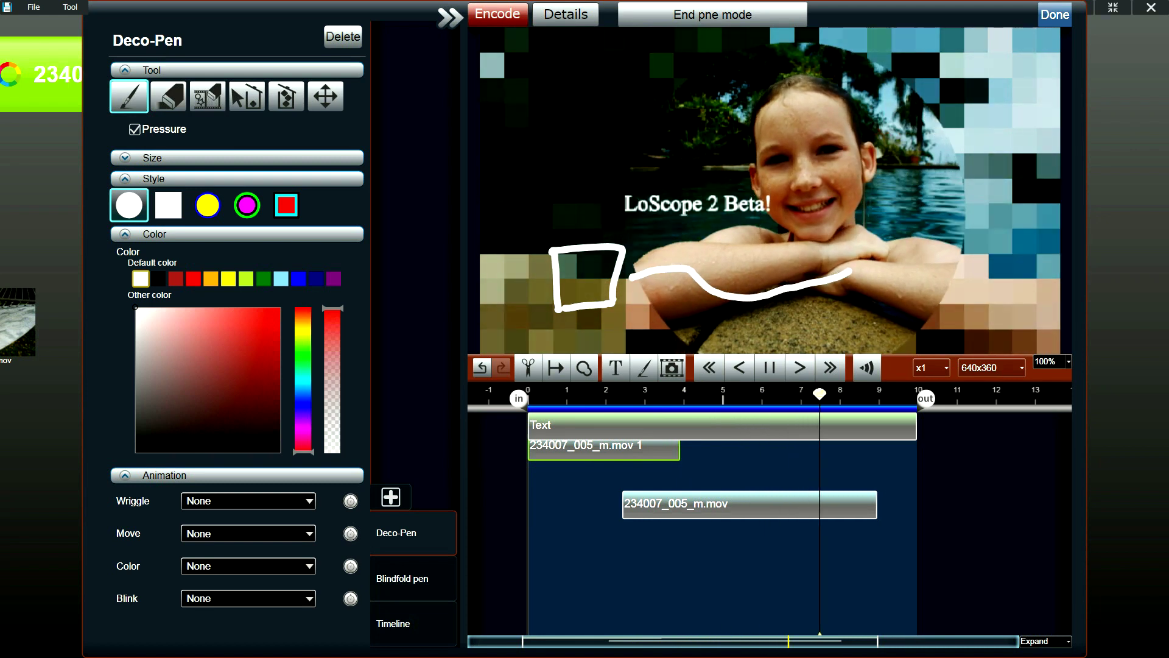
pyautogui.moveTo(857, 391); pyautogui.dragTo(562, 396)
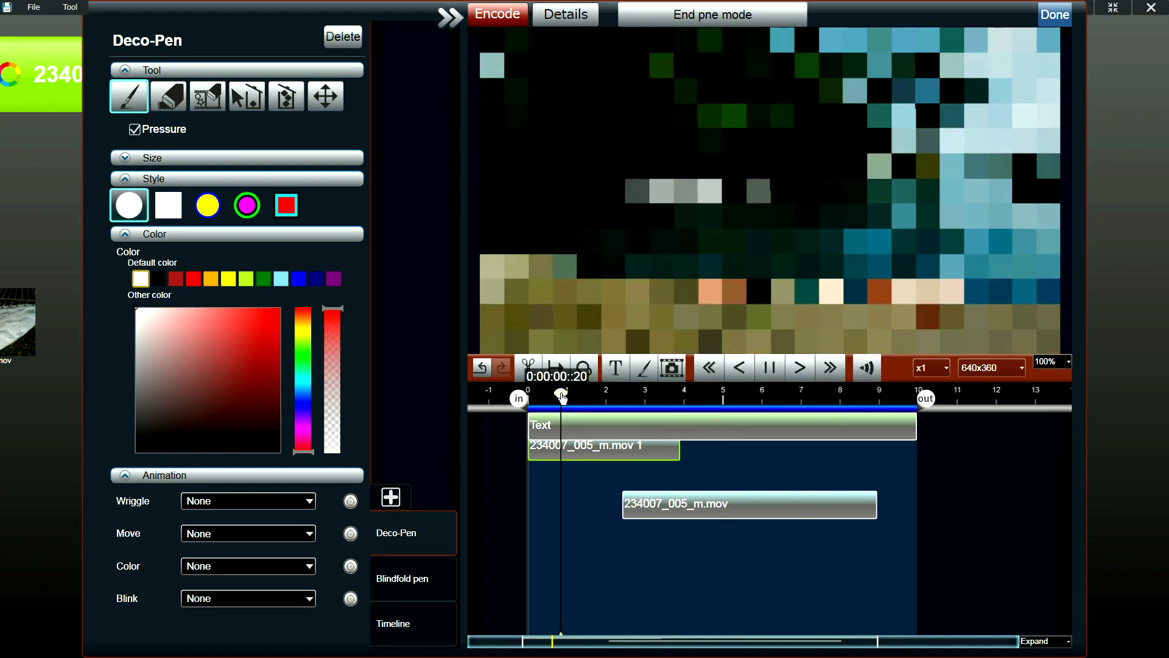
pyautogui.click(769, 367)
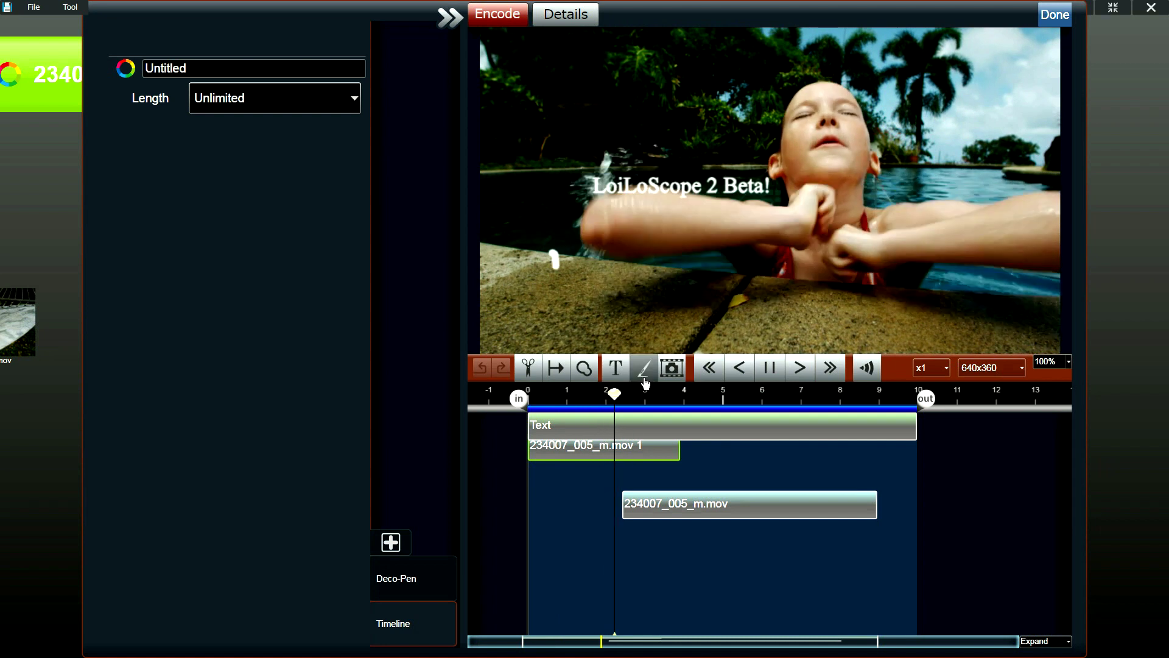
# Switch the pen to Deco-Stamp blue stars, spray them across the playing pool clip, then jump back to about 2.8 s.
pyautogui.click(643, 367)
pyautogui.click(460, 420)
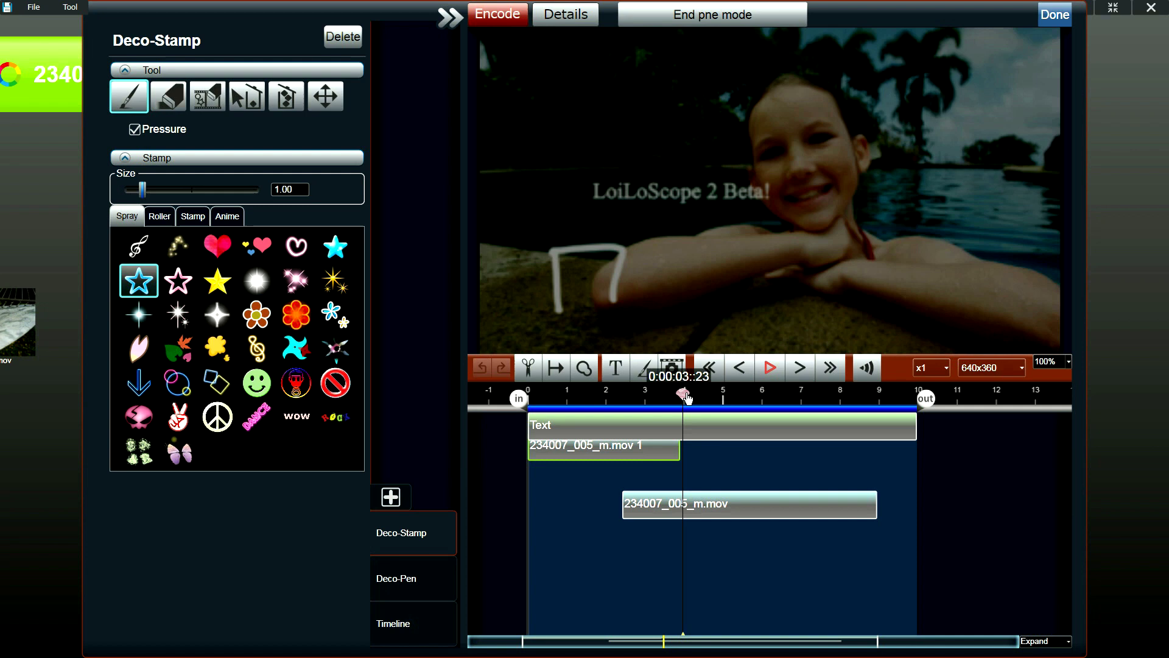
pyautogui.press('space')
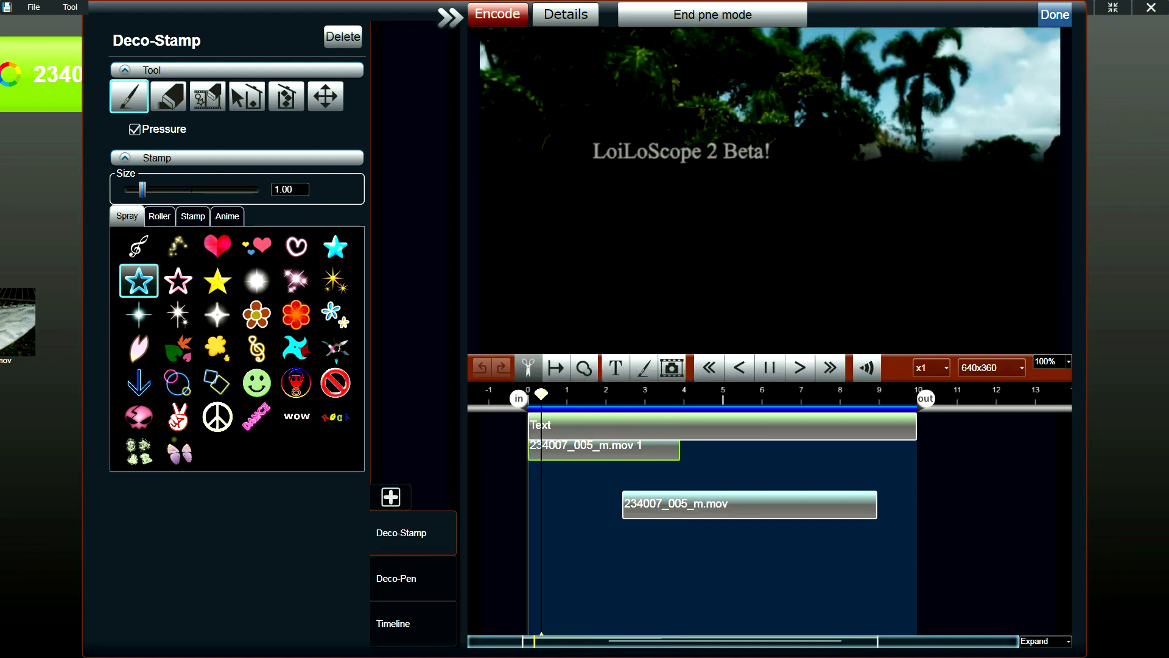
pyautogui.moveTo(559, 285)
pyautogui.mouseDown()
pyautogui.moveTo(792, 287)
pyautogui.moveTo(850, 299)
pyautogui.moveTo(575, 297)
pyautogui.moveTo(569, 278)
pyautogui.moveTo(765, 259)
pyautogui.moveTo(971, 292)
pyautogui.moveTo(765, 302)
pyautogui.moveTo(607, 282)
pyautogui.moveTo(580, 300)
pyautogui.moveTo(862, 294)
pyautogui.moveTo(973, 268)
pyautogui.moveTo(1022, 222)
pyautogui.moveTo(964, 119)
pyautogui.moveTo(888, 81)
pyautogui.moveTo(806, 65)
pyautogui.moveTo(635, 93)
pyautogui.moveTo(607, 245)
pyautogui.moveTo(674, 293)
pyautogui.moveTo(791, 308)
pyautogui.mouseUp()
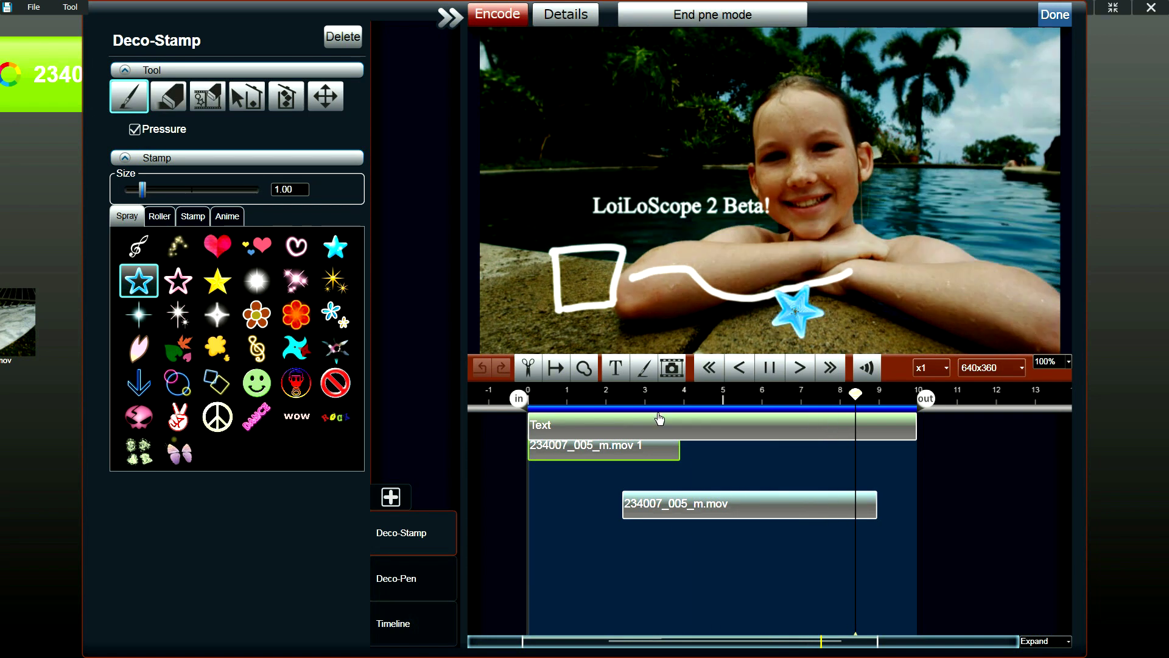
pyautogui.click(618, 409)
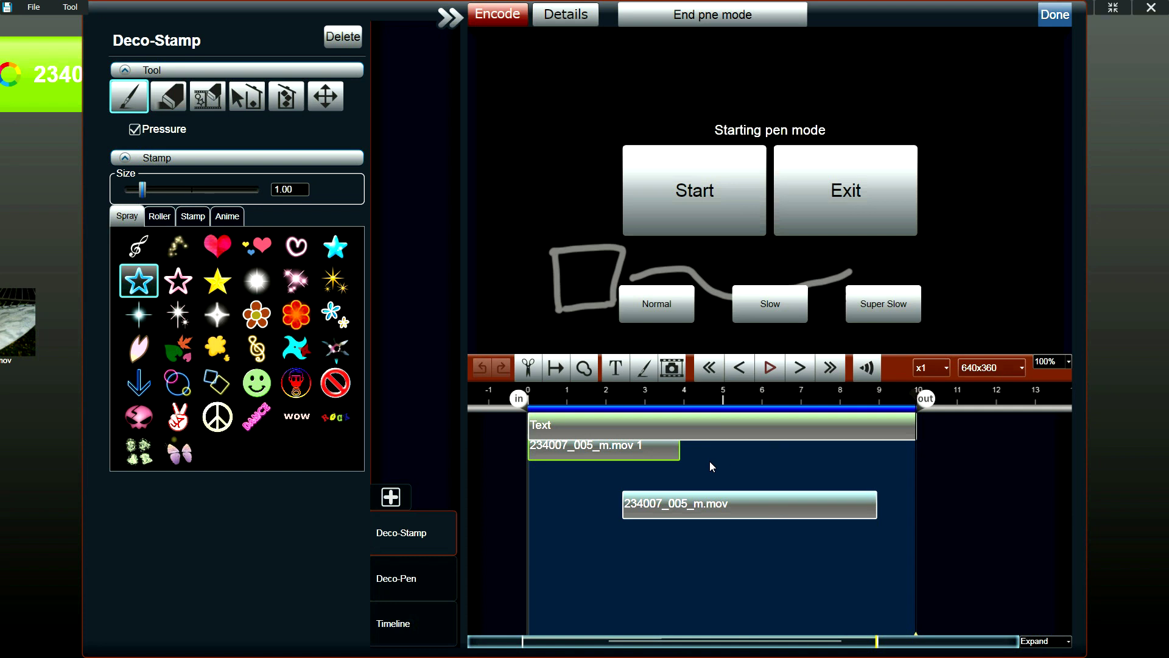
# Browse the Encode File output types (MP4, WMV, AVI, MOV, MPEG2) and cancel without encoding.
pyautogui.click(501, 18)
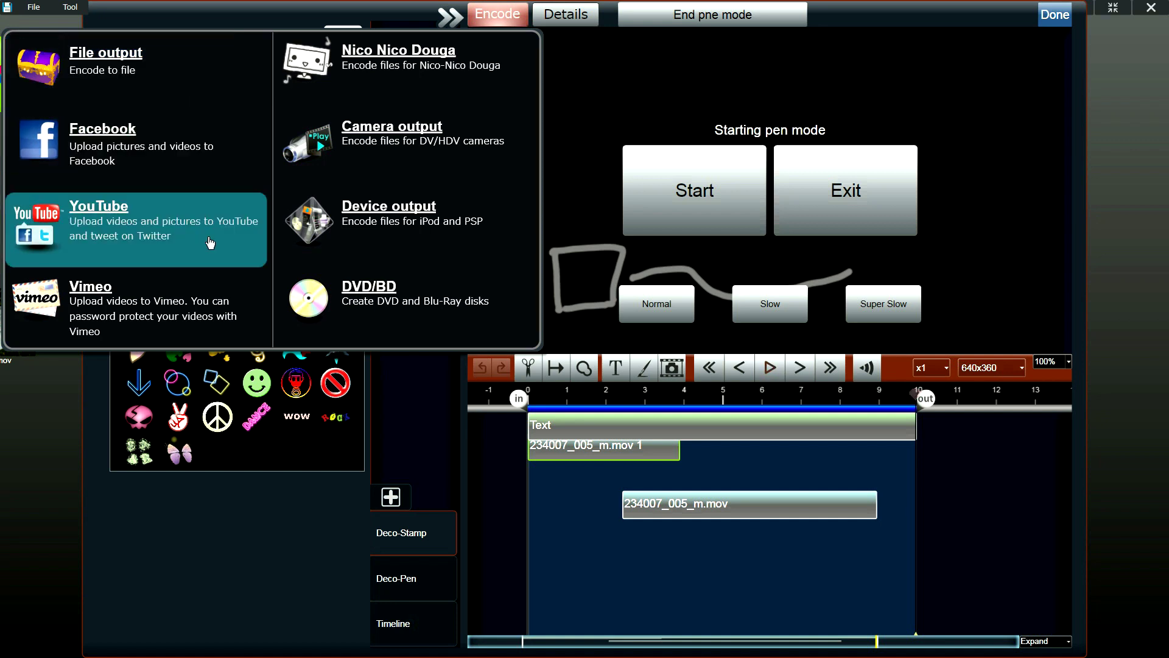
pyautogui.click(172, 72)
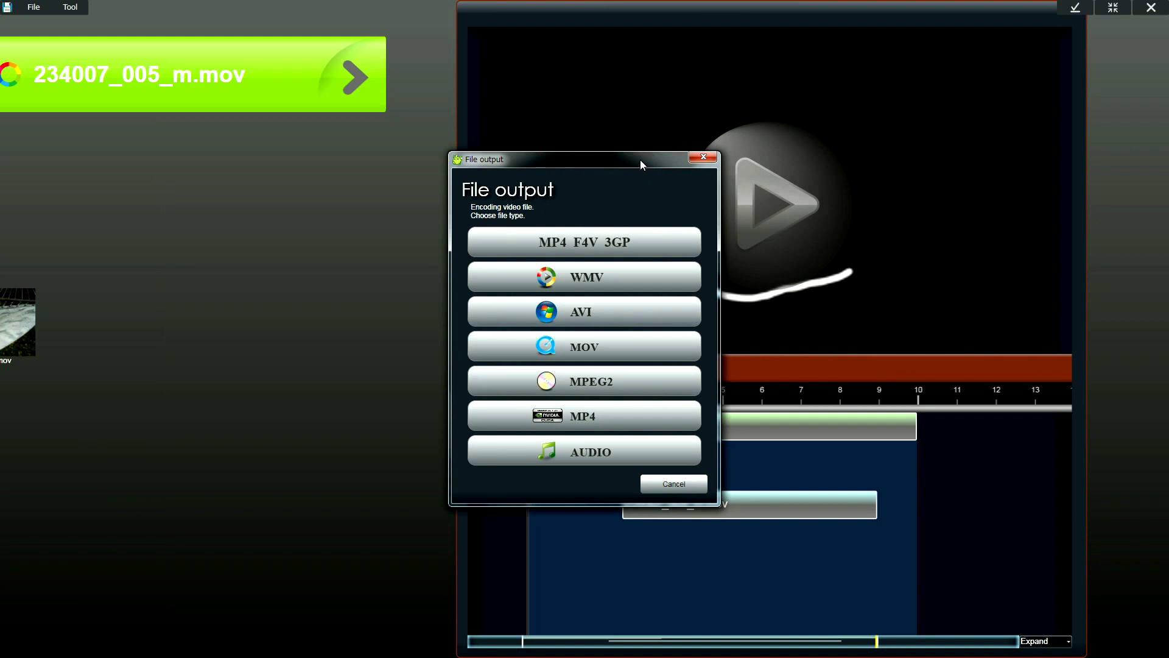
pyautogui.moveTo(641, 161); pyautogui.dragTo(688, 121)
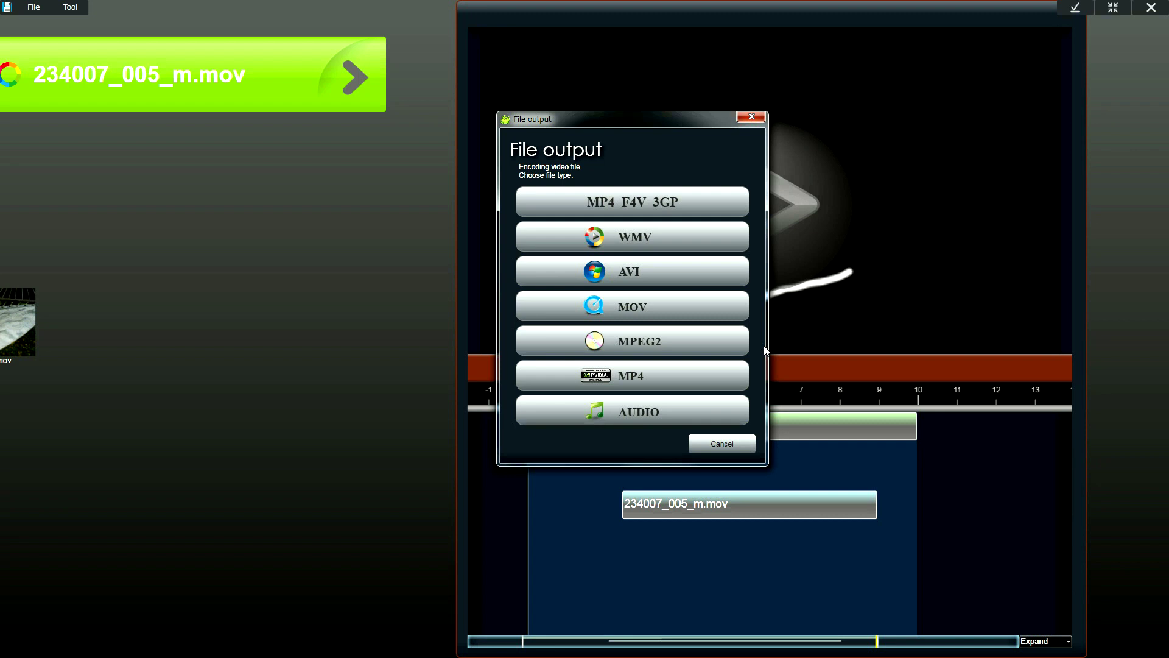
pyautogui.click(721, 444)
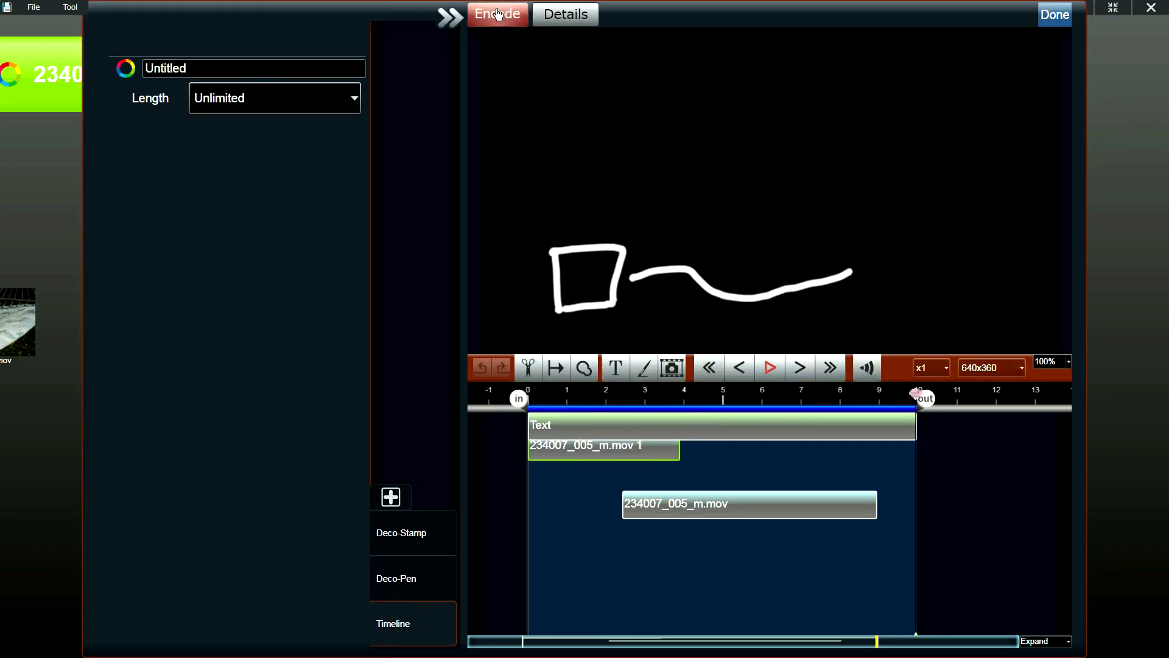
pyautogui.click(497, 14)
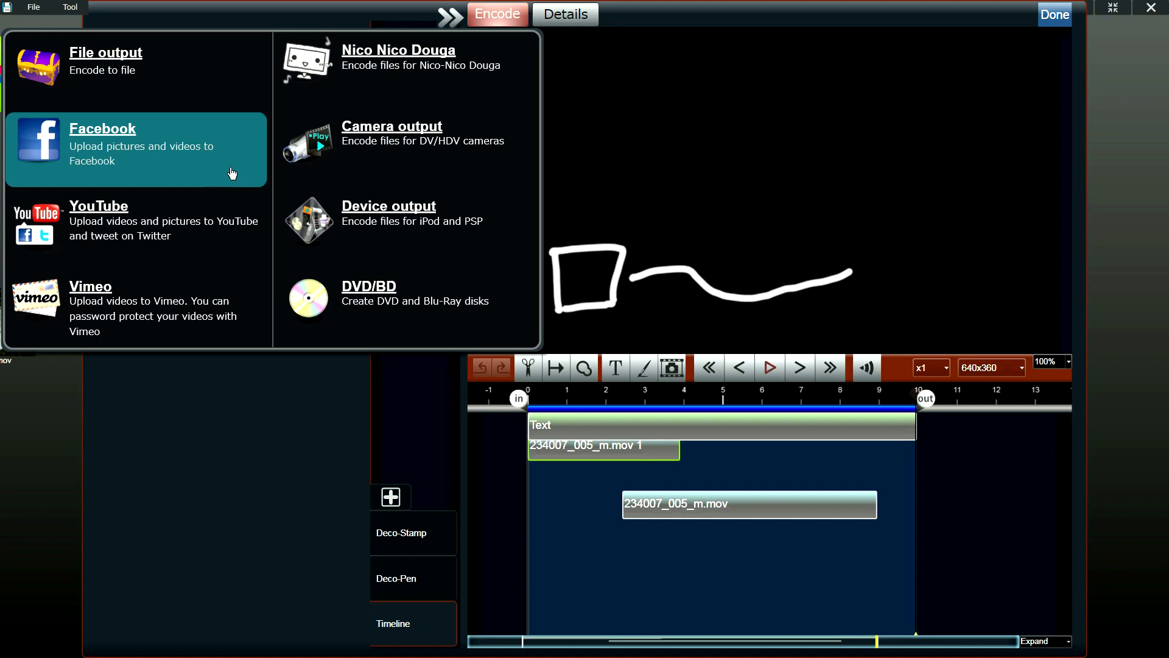
pyautogui.click(484, 148)
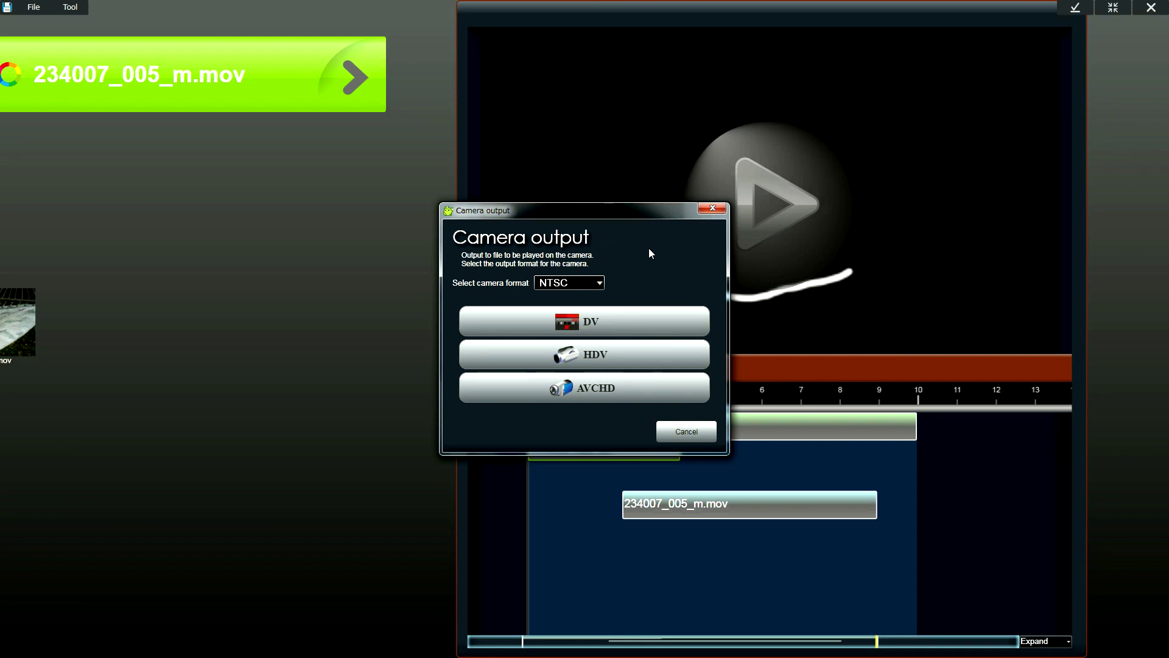
pyautogui.click(681, 433)
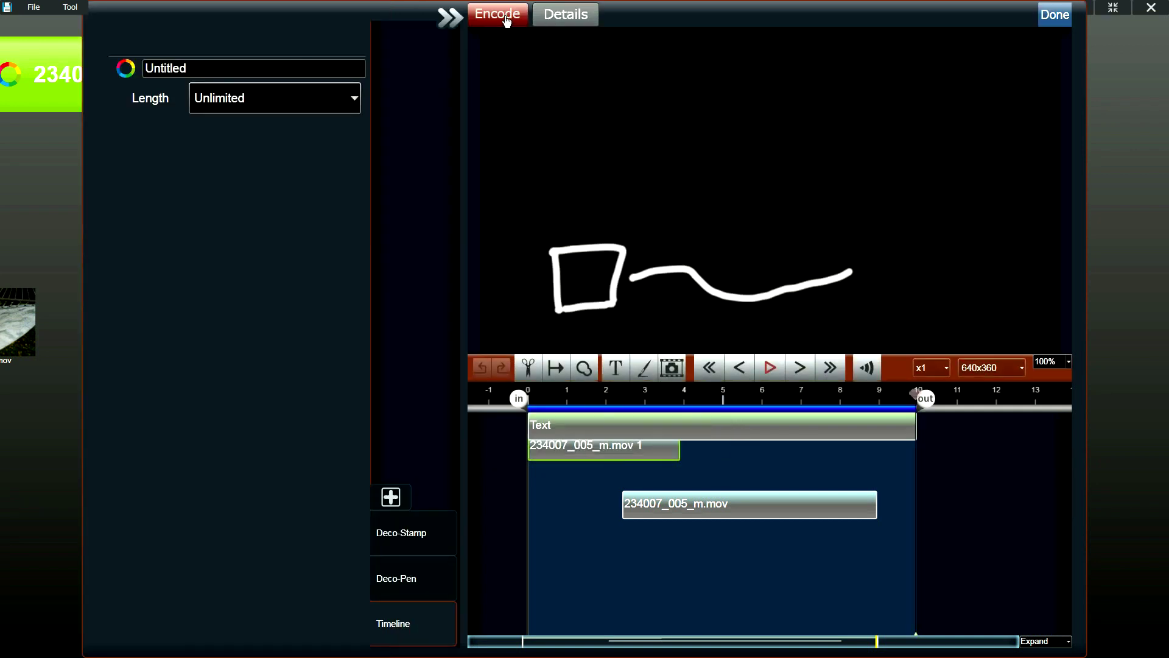
# Tick Encode with CUDA in the Device output (iPod, PSP) dialog, then cancel without encoding.
pyautogui.click(502, 19)
pyautogui.click(404, 232)
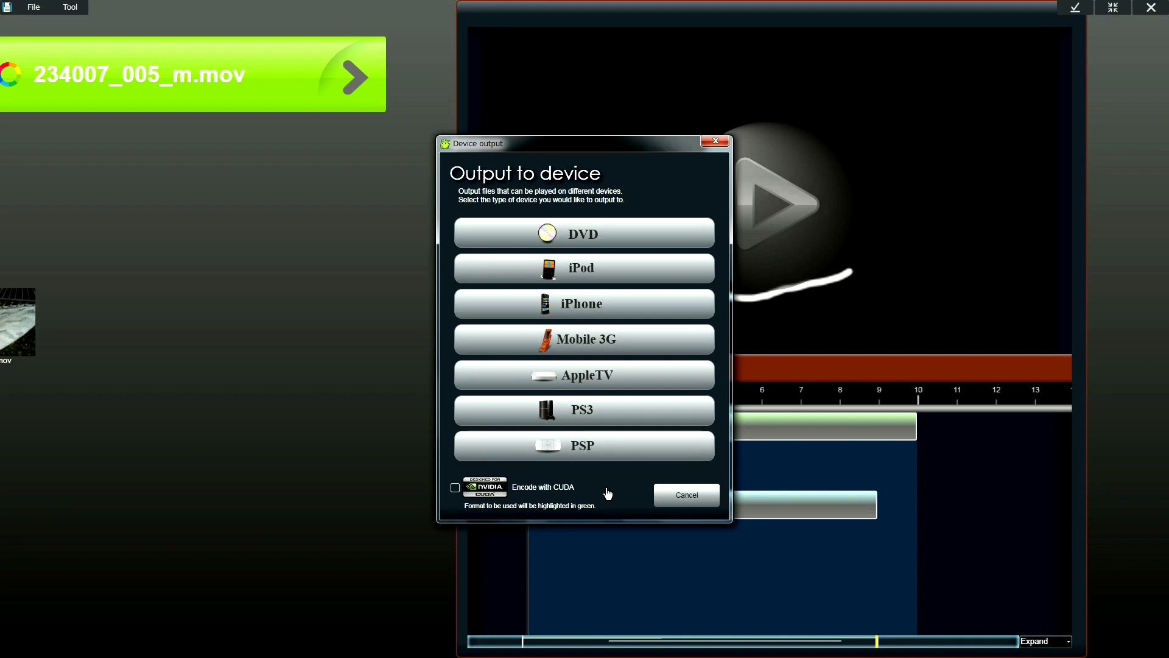
pyautogui.click(455, 488)
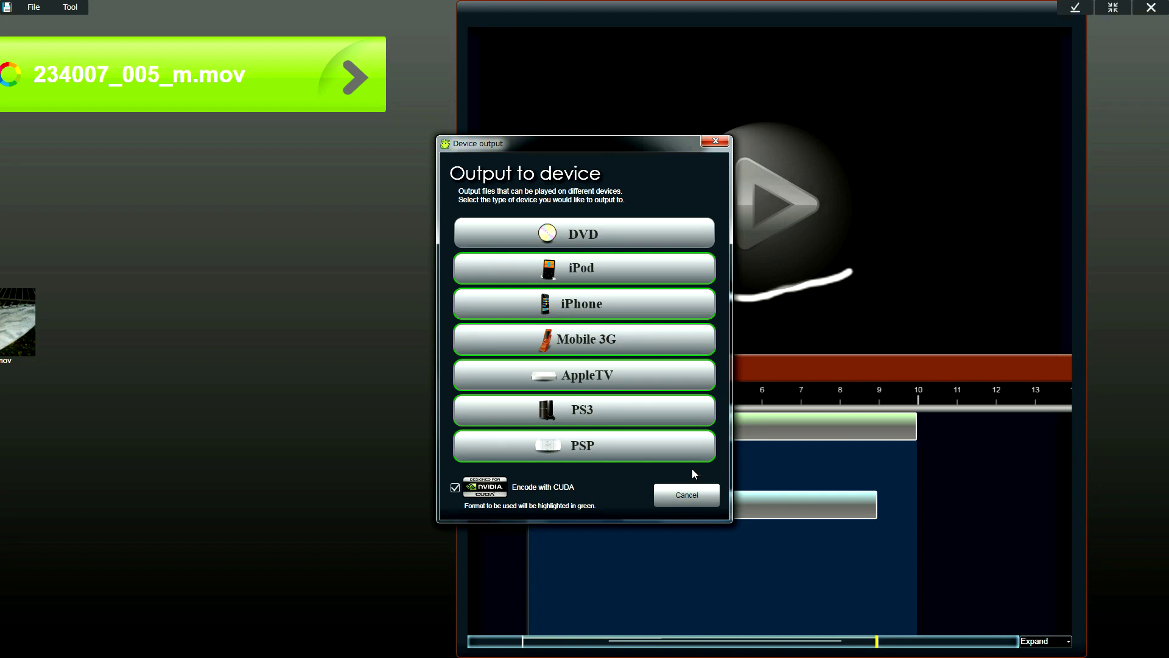
pyautogui.click(688, 494)
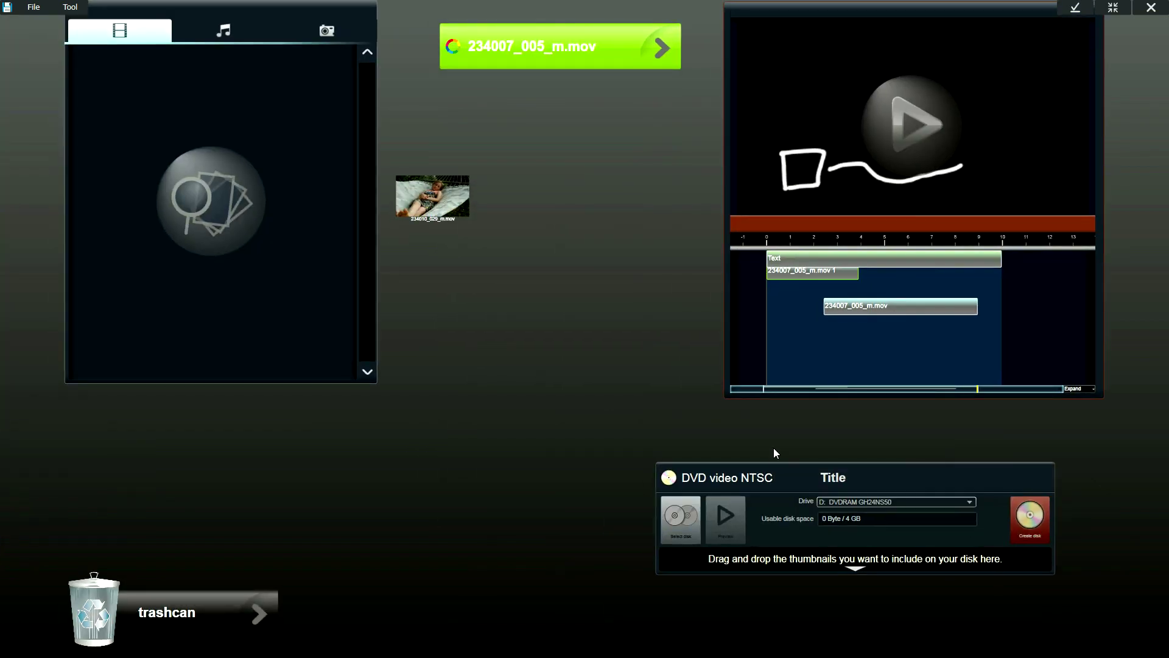
# Enlarge the DVD authoring panel and keep the disk type as DVD video NTSC.
pyautogui.moveTo(796, 466); pyautogui.dragTo(534, 435)
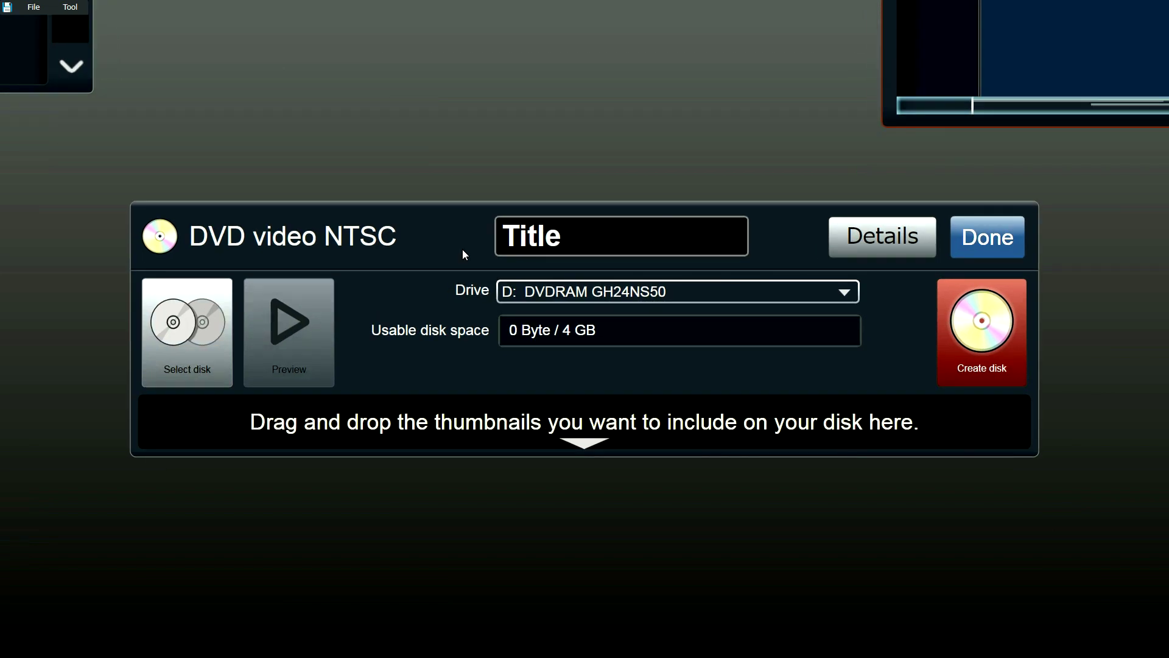
pyautogui.click(204, 336)
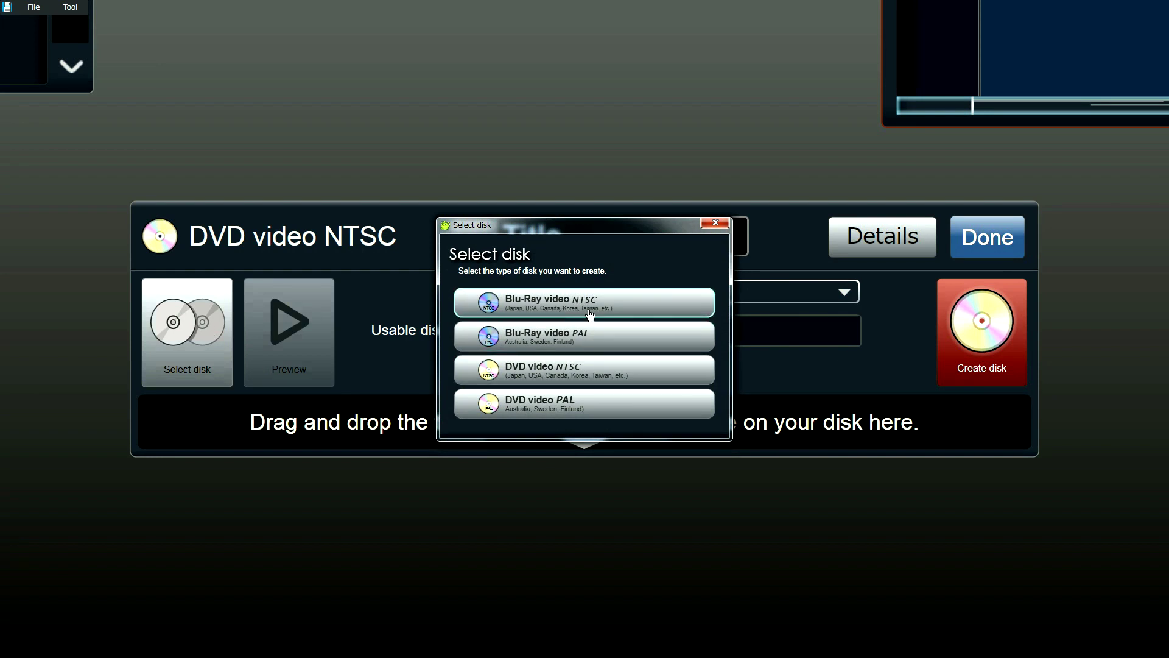
pyautogui.click(721, 224)
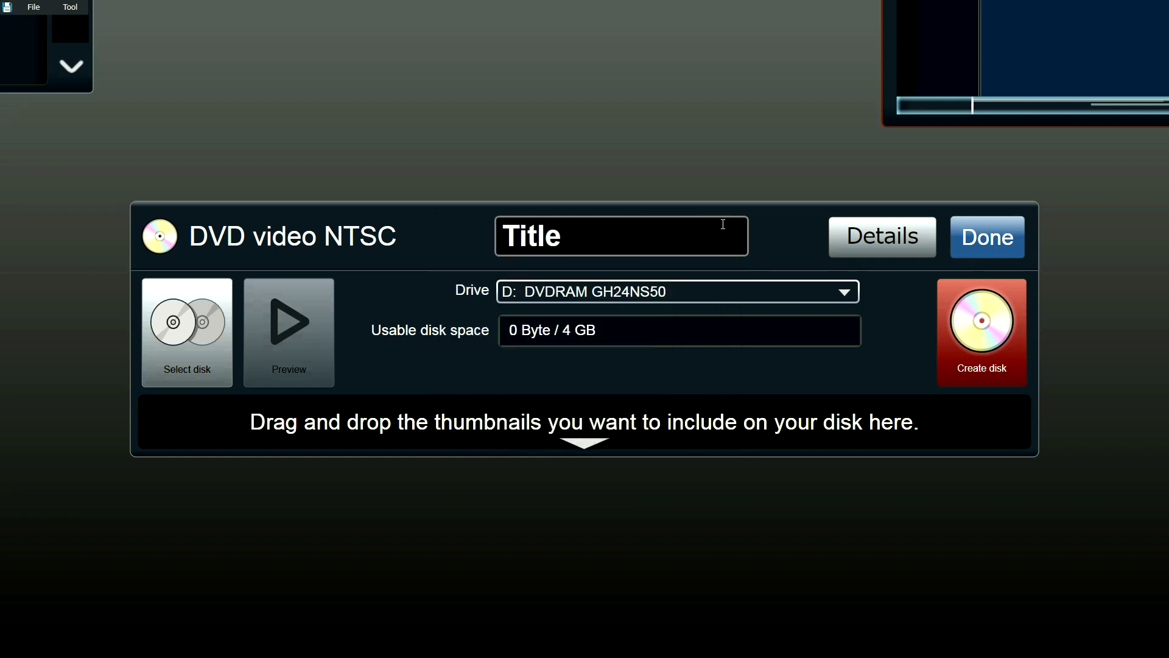
pyautogui.click(570, 240)
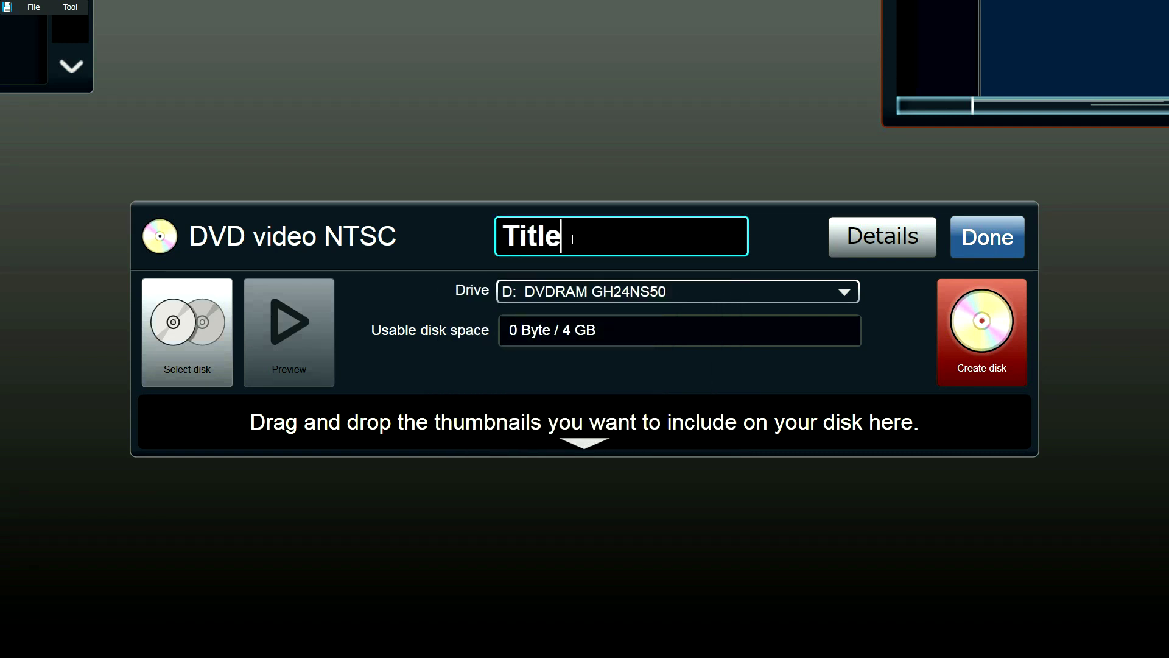
pyautogui.click(594, 138)
# Add 234010_029_m.mov, paris_eferu.avi and beach.avi from the media browser to the disc.
pyautogui.moveTo(432, 199); pyautogui.dragTo(563, 531)
pyautogui.click(308, 194)
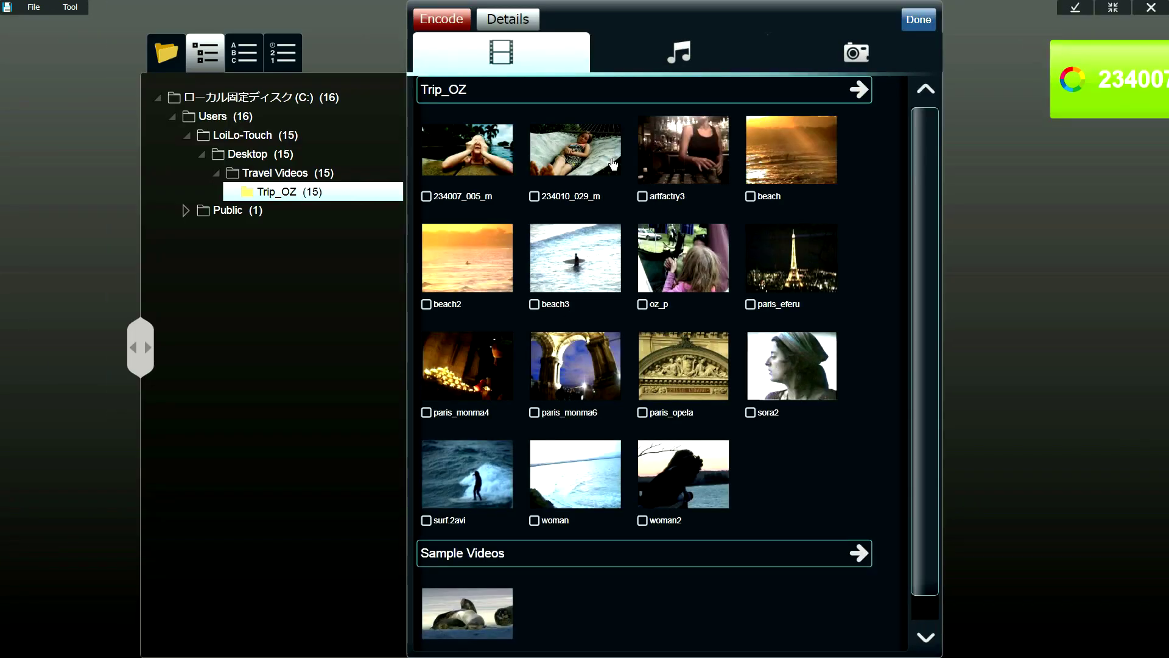
pyautogui.moveTo(781, 154); pyautogui.dragTo(1028, 204)
pyautogui.moveTo(792, 259); pyautogui.dragTo(1038, 328)
pyautogui.click(1017, 448)
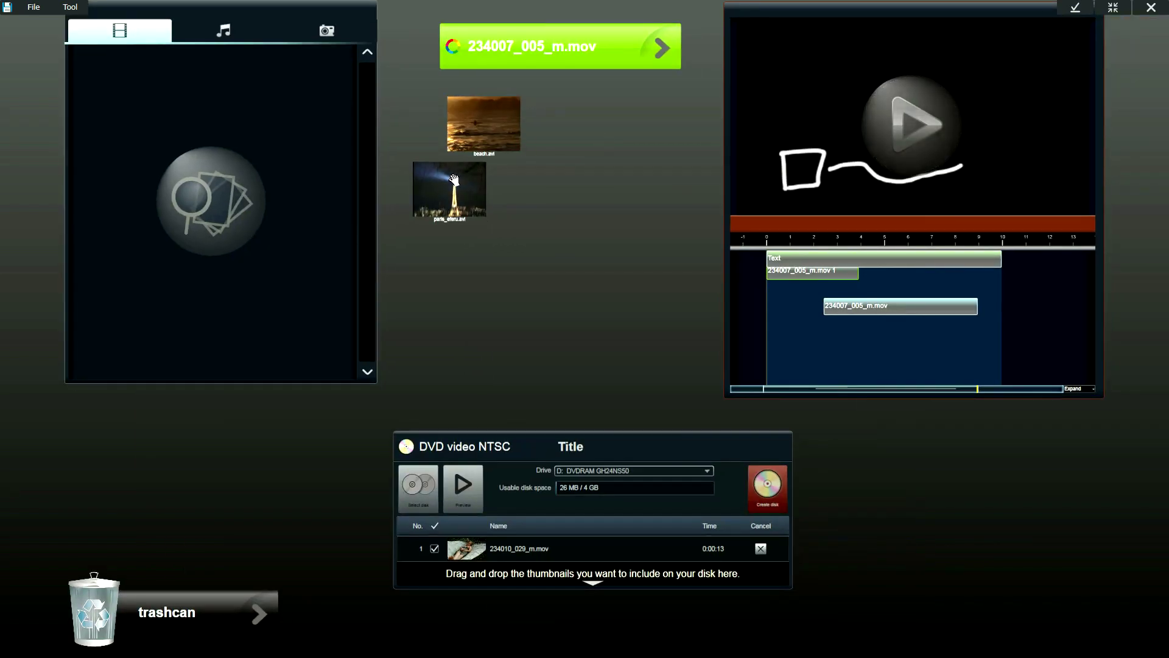
pyautogui.moveTo(454, 180); pyautogui.dragTo(532, 475)
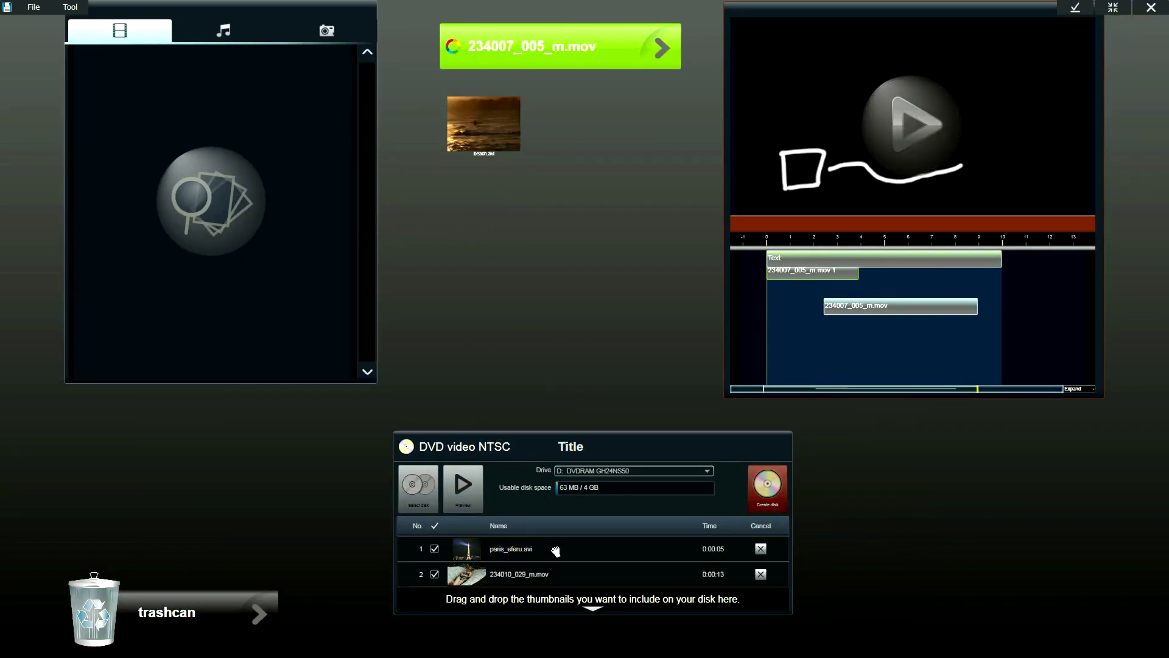
pyautogui.moveTo(485, 161); pyautogui.dragTo(585, 528)
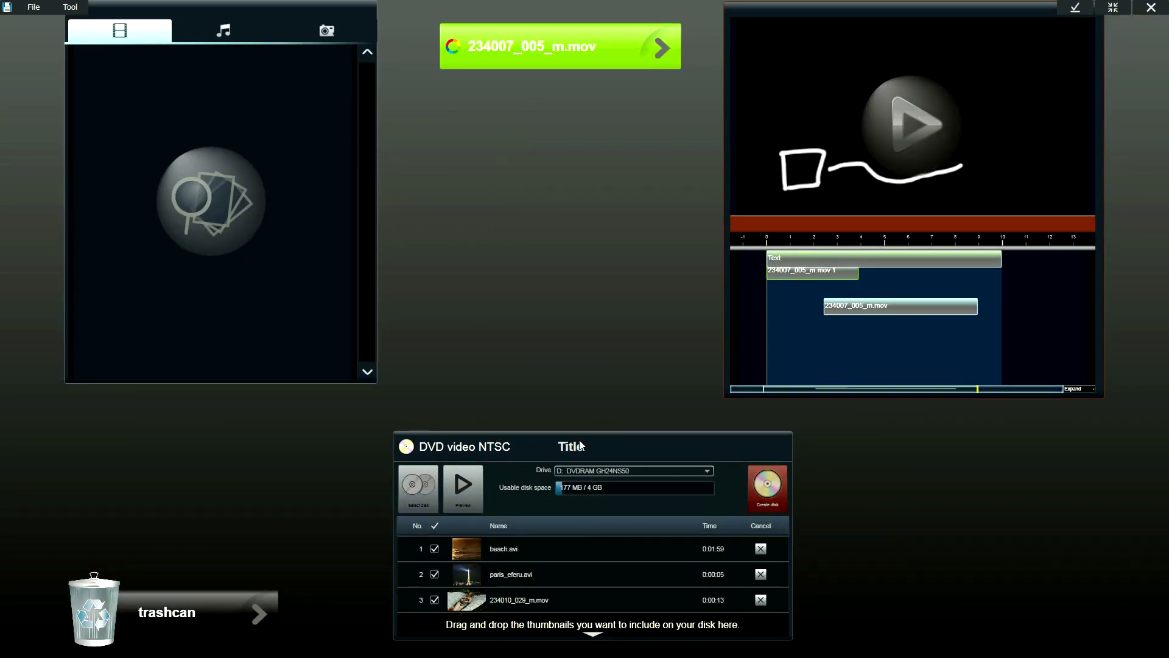
# Move the DVD panel higher and view the Create disk menu choices without creating the disc.
pyautogui.moveTo(582, 446); pyautogui.dragTo(565, 210)
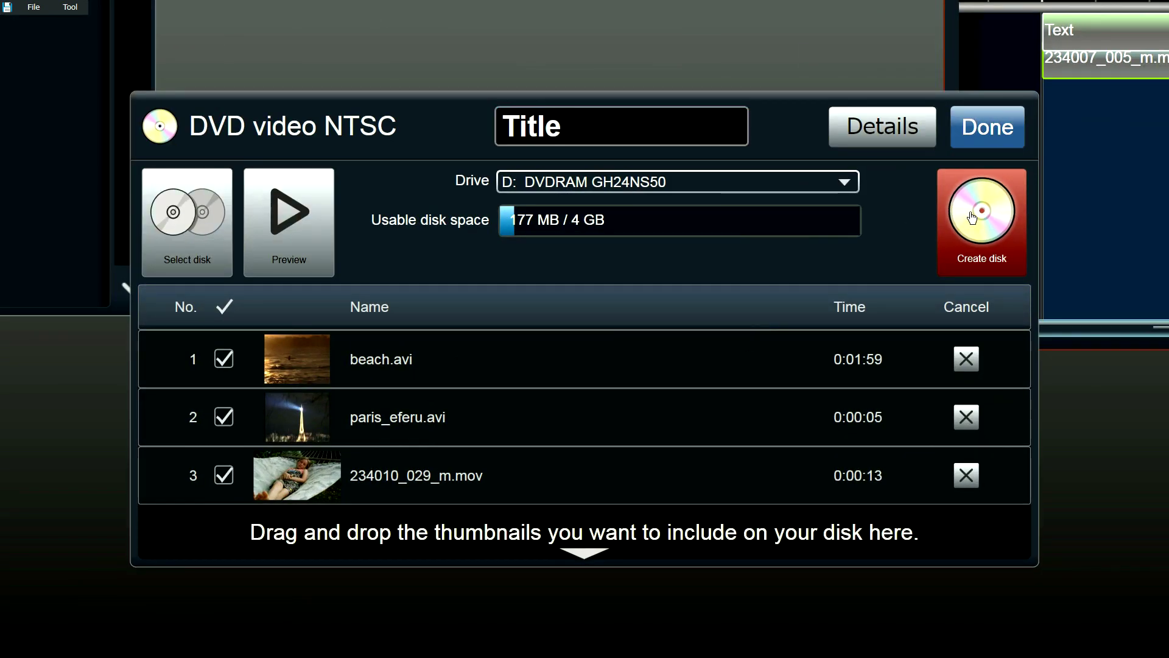
pyautogui.click(968, 219)
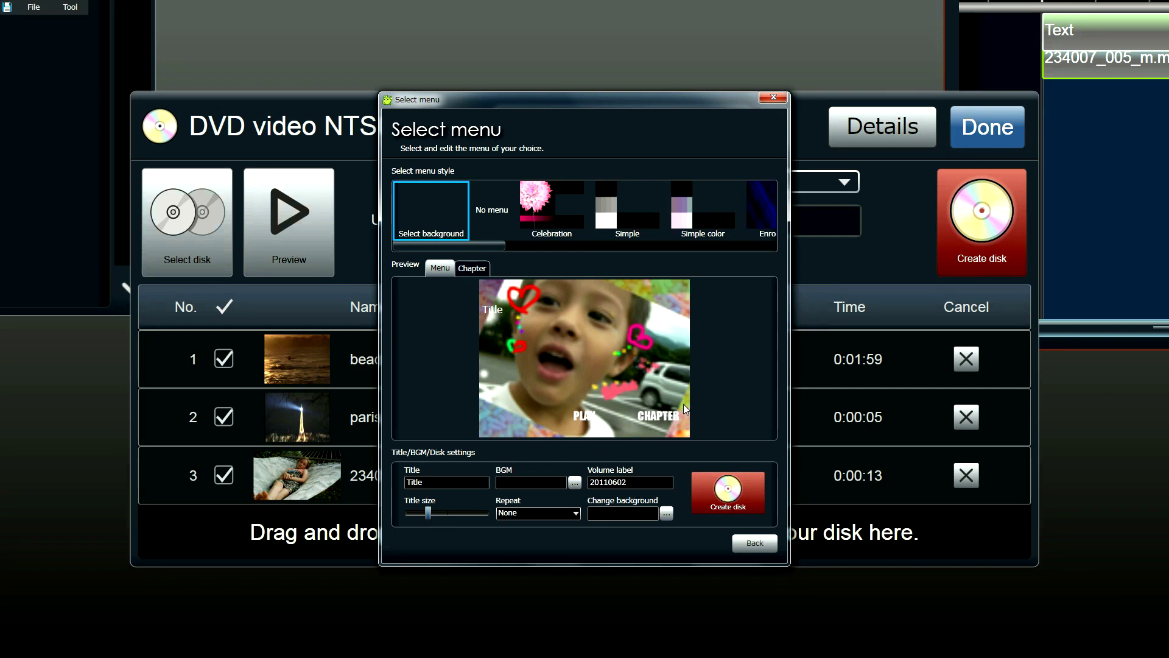
pyautogui.click(772, 99)
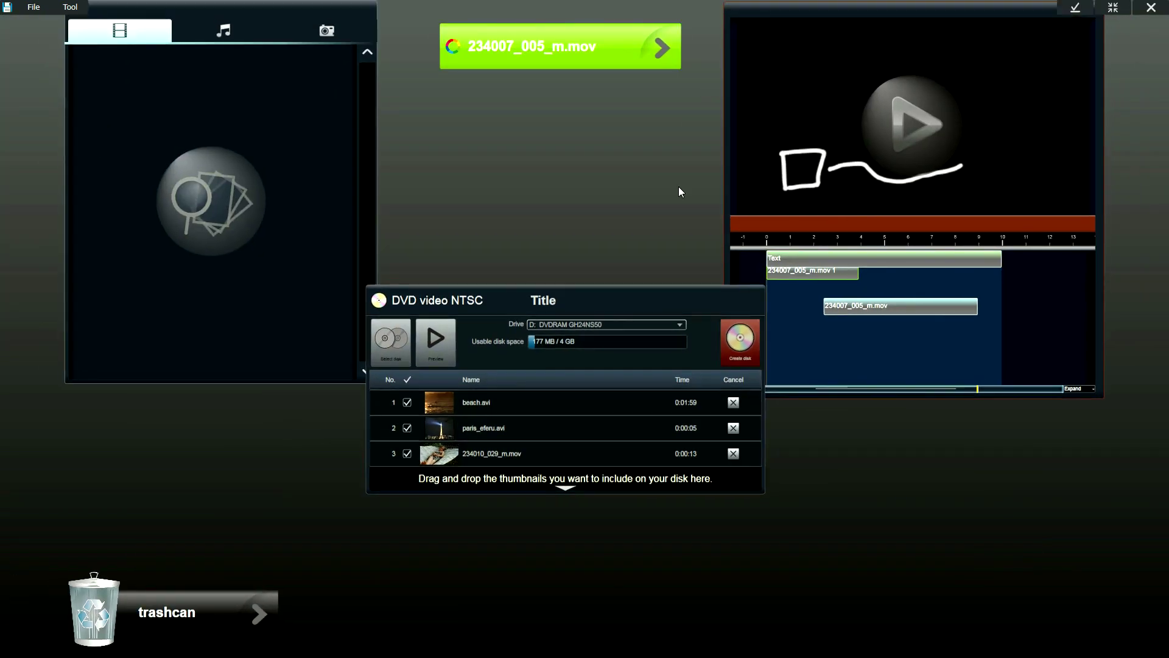
# Drag the three-clip DVD video NTSC panel down toward the bottom of the workspace.
pyautogui.moveTo(638, 305); pyautogui.dragTo(666, 440)
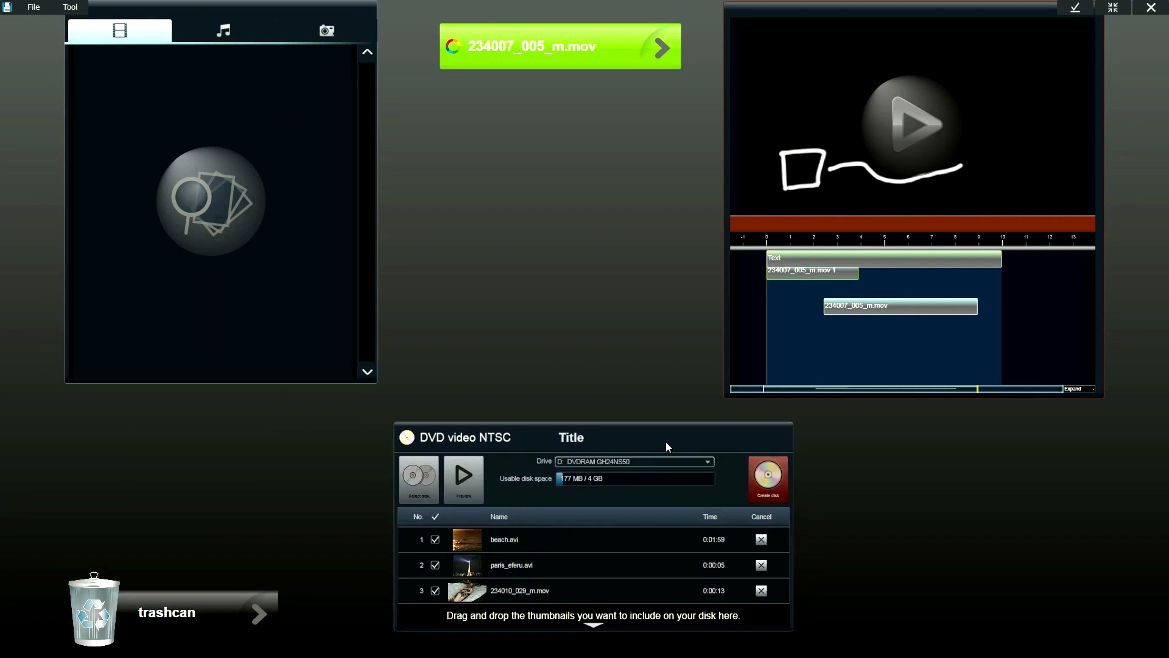